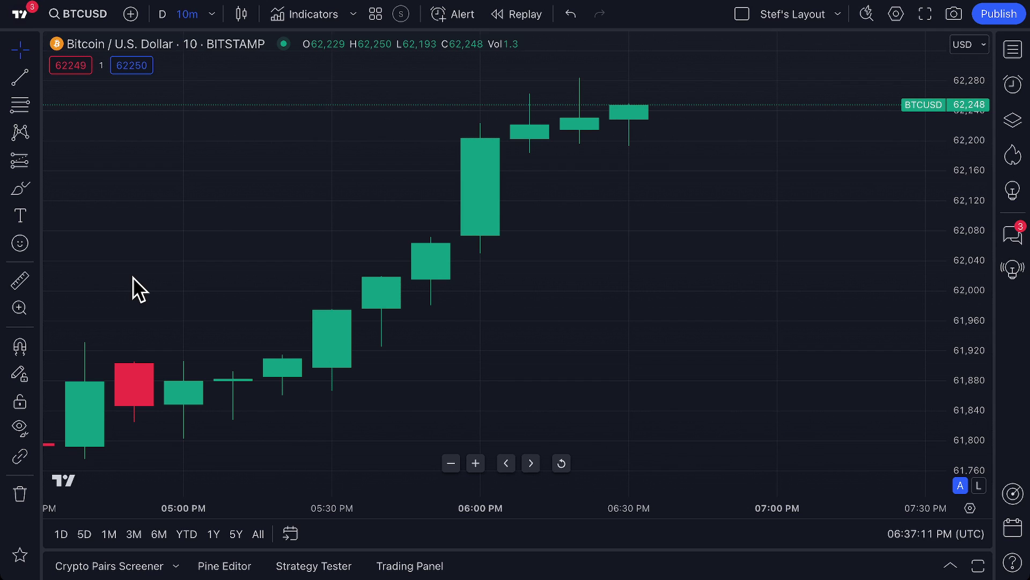
Step: Set the BTCUSD chart type to Candles and bring the most recent candles into view
{"action": "left_click", "coordinate": [241, 13]}
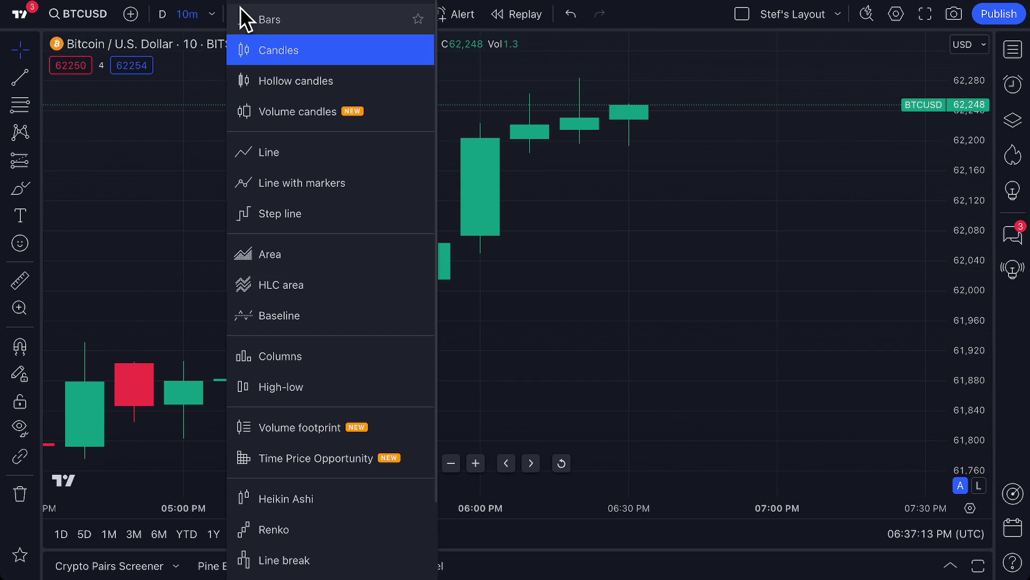
{"action": "left_click", "coordinate": [279, 51]}
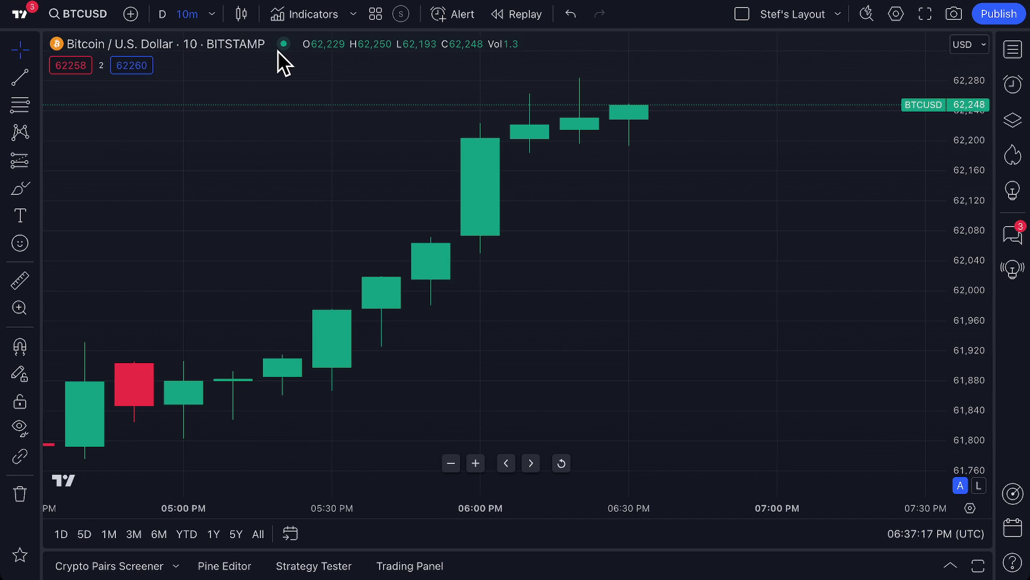
{"action": "scroll", "coordinate": [556, 341], "scroll_direction": "down", "scroll_amount": 6}
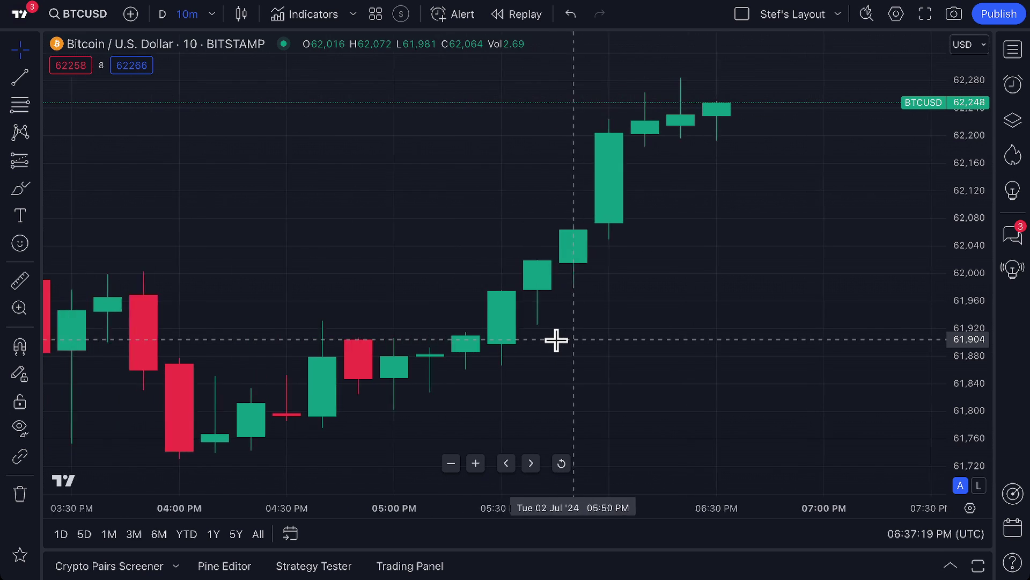
{"action": "left_click_drag", "start_coordinate": [556, 341], "coordinate": [469, 340]}
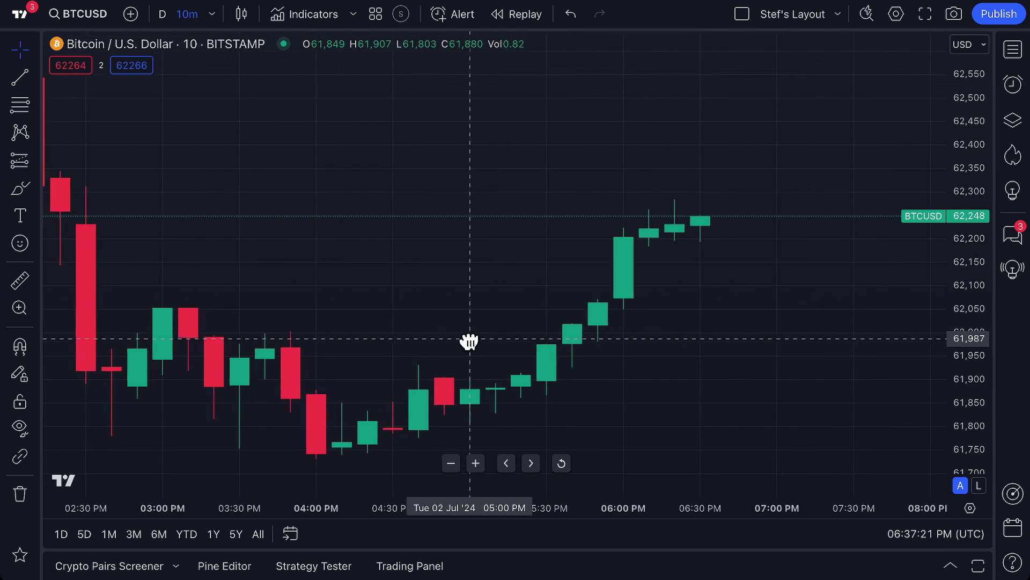
{"action": "scroll", "coordinate": [464, 338], "scroll_direction": "up", "scroll_amount": 4}
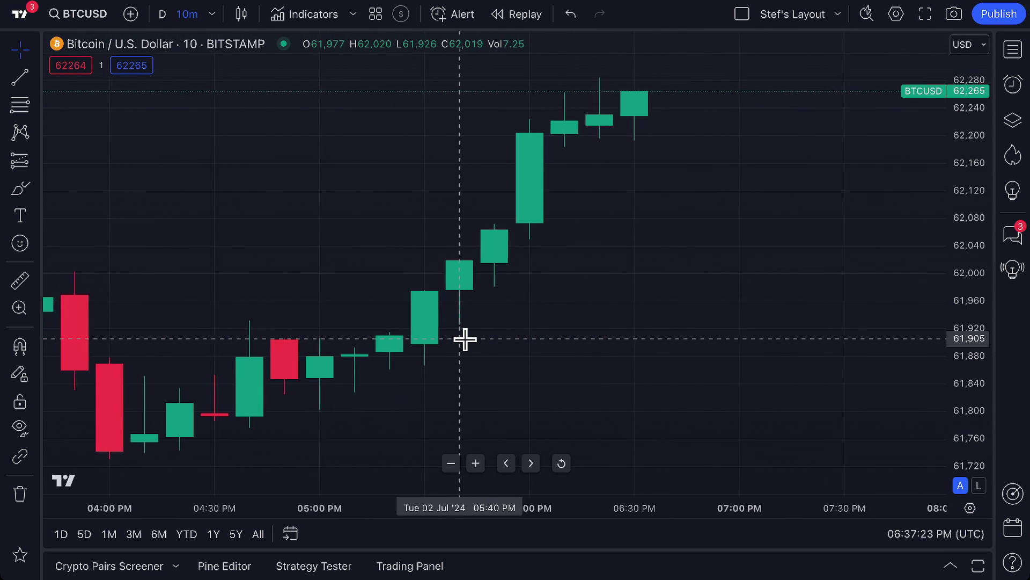
{"action": "left_click_drag", "start_coordinate": [500, 345], "coordinate": [421, 329]}
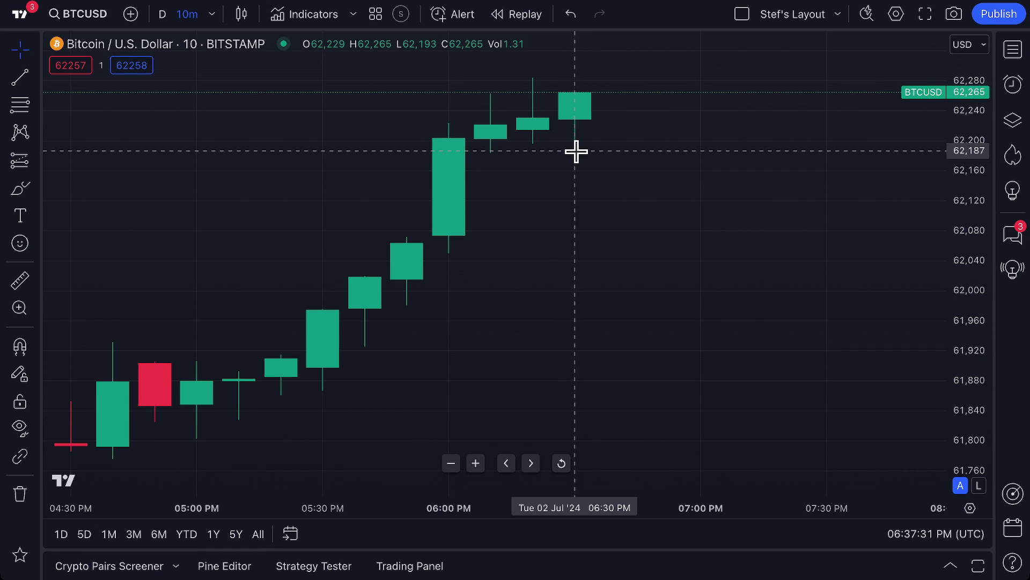
Step: Review the available chart types, from Bars to Range, and keep Candles selected
{"action": "left_click", "coordinate": [242, 15]}
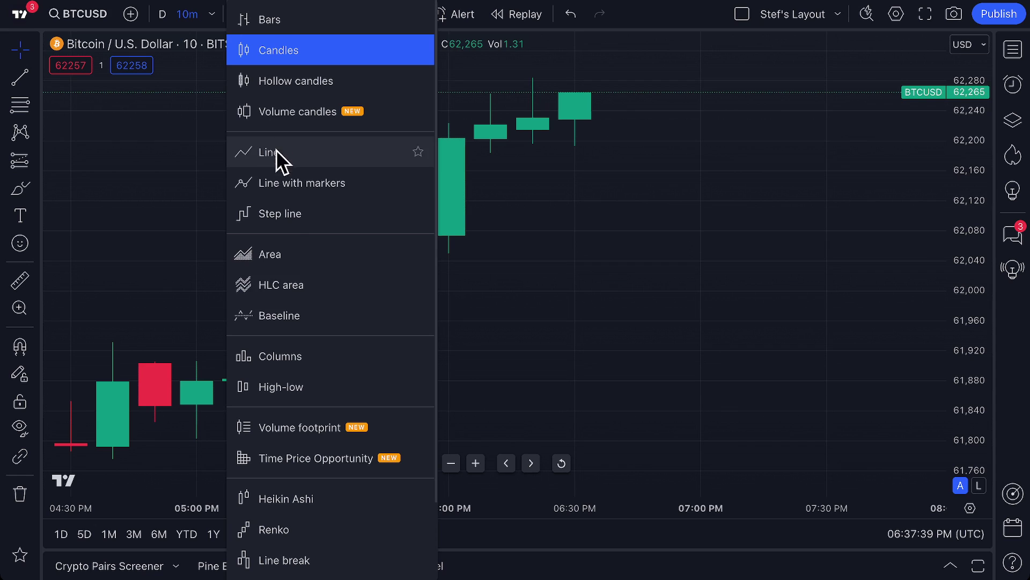
{"action": "scroll", "coordinate": [297, 444], "scroll_direction": "down", "scroll_amount": 1}
{"action": "scroll", "coordinate": [297, 444], "scroll_direction": "down", "scroll_amount": 2}
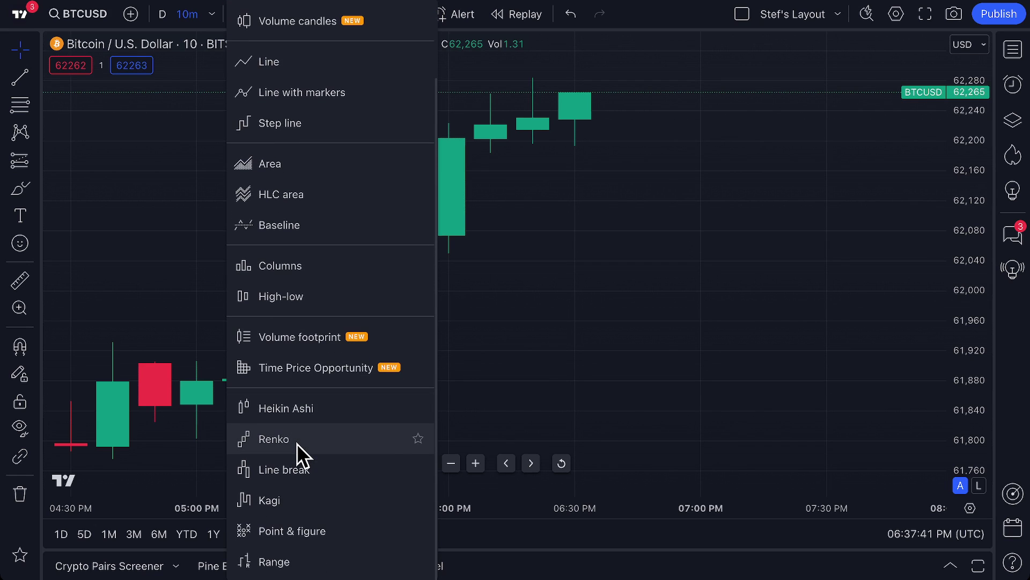
{"action": "scroll", "coordinate": [298, 443], "scroll_direction": "up", "scroll_amount": 2}
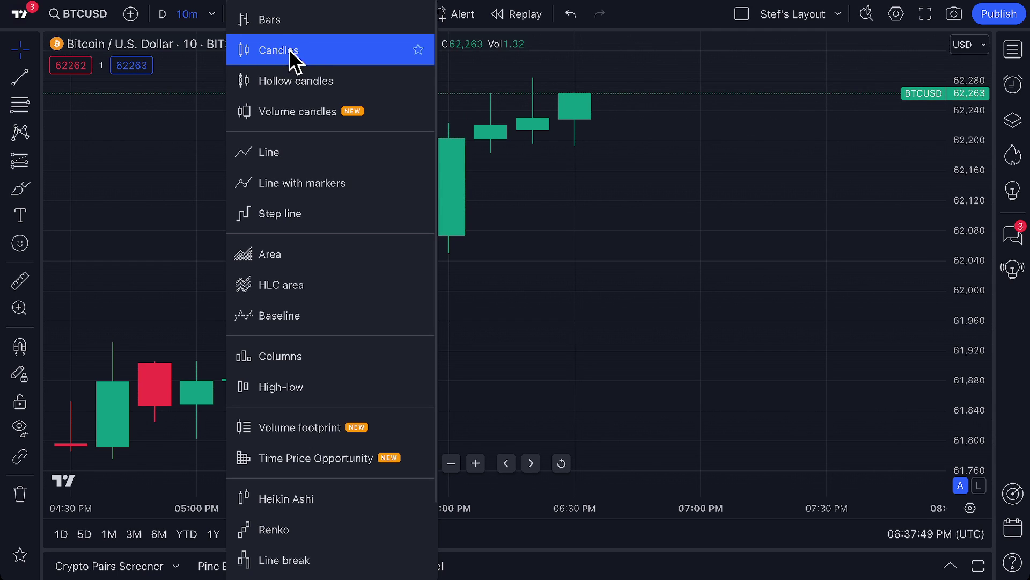
{"action": "left_click", "coordinate": [275, 50]}
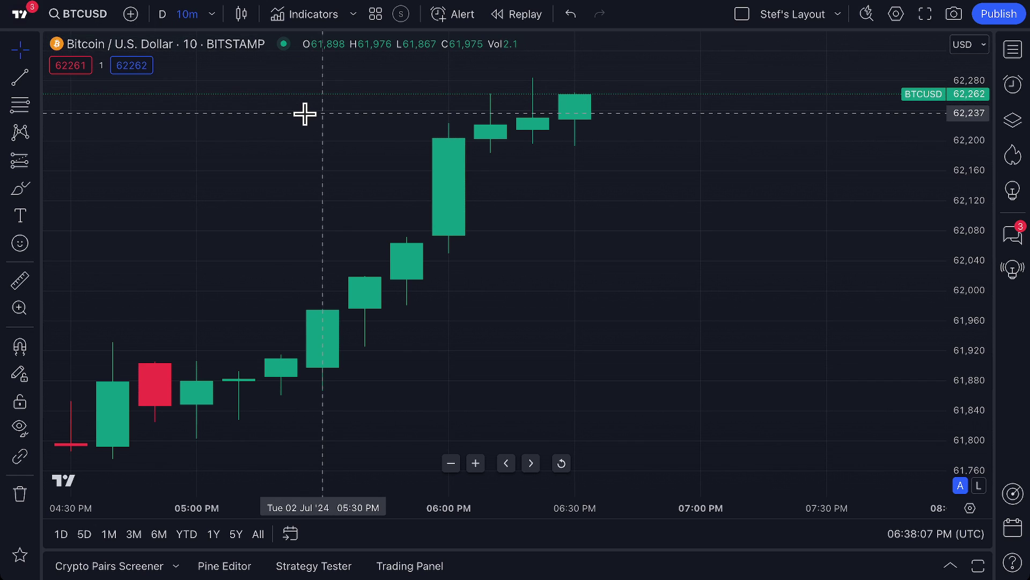
Step: Reselect the 10-minute interval, and switch the BTCUSD chart to the daily interval
{"action": "left_click", "coordinate": [211, 15]}
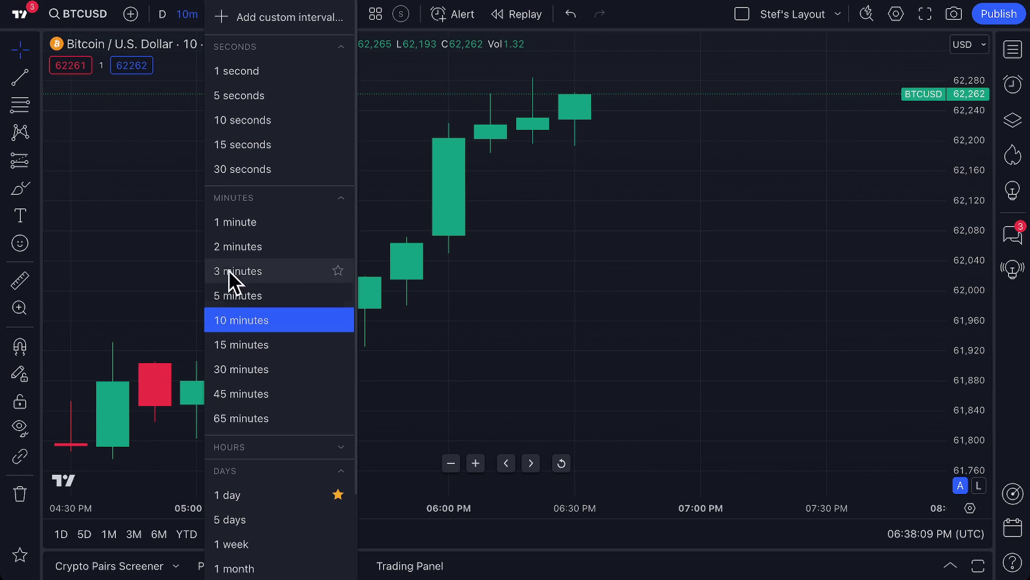
{"action": "left_click", "coordinate": [256, 318]}
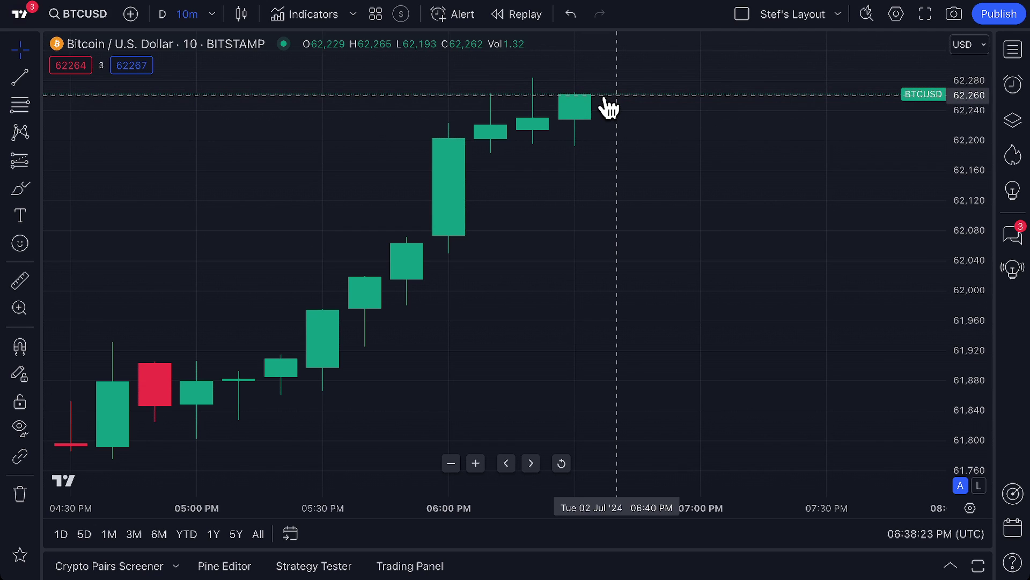
{"action": "left_click", "coordinate": [163, 14]}
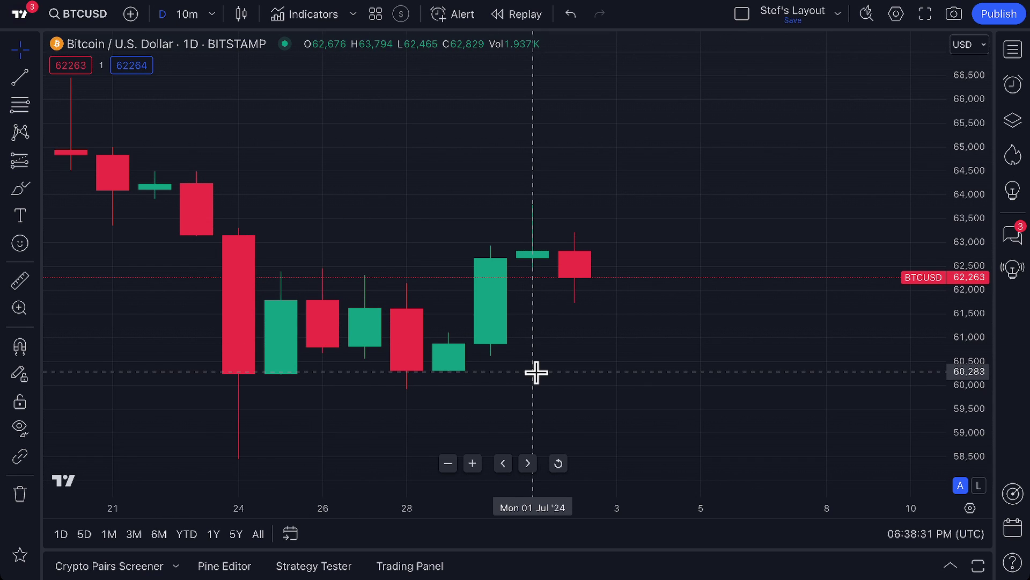
{"action": "left_click_drag", "start_coordinate": [555, 370], "coordinate": [637, 373]}
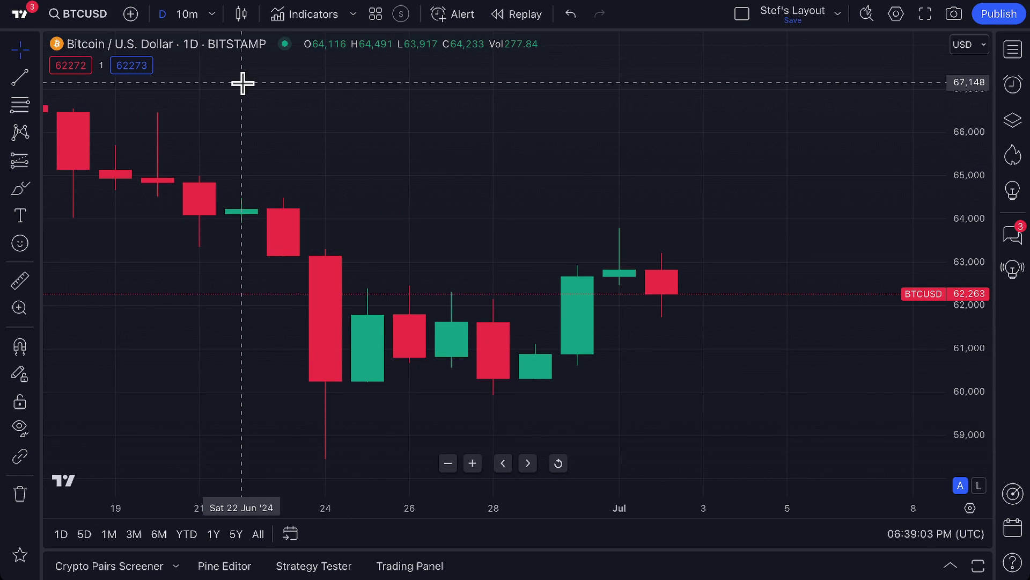
Step: Return the BTCUSD chart to the 10-minute interval with the latest candles in view
{"action": "left_click", "coordinate": [186, 14]}
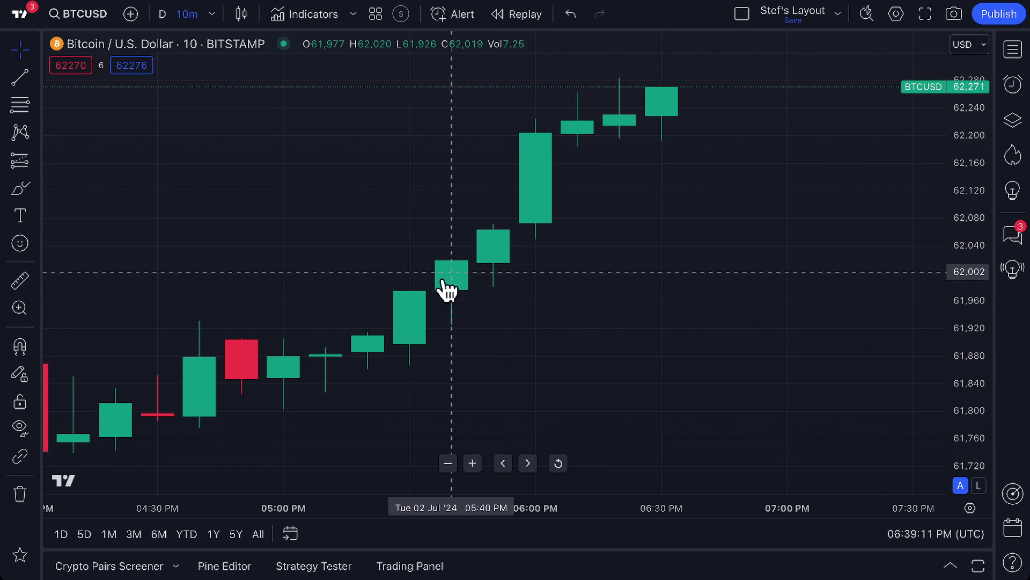
{"action": "scroll", "coordinate": [426, 284], "scroll_direction": "up", "scroll_amount": 2}
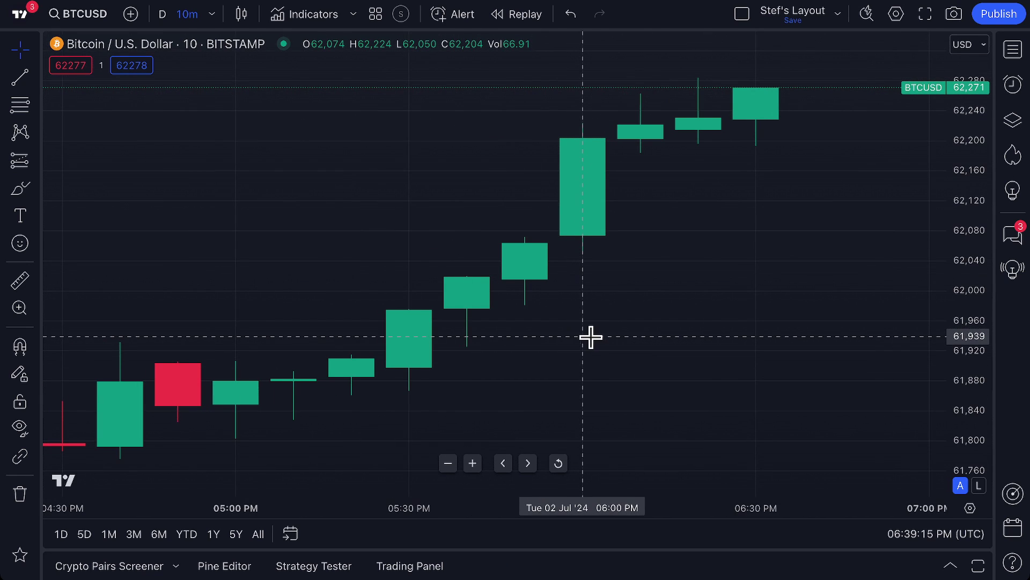
{"action": "left_click_drag", "start_coordinate": [591, 337], "coordinate": [512, 330]}
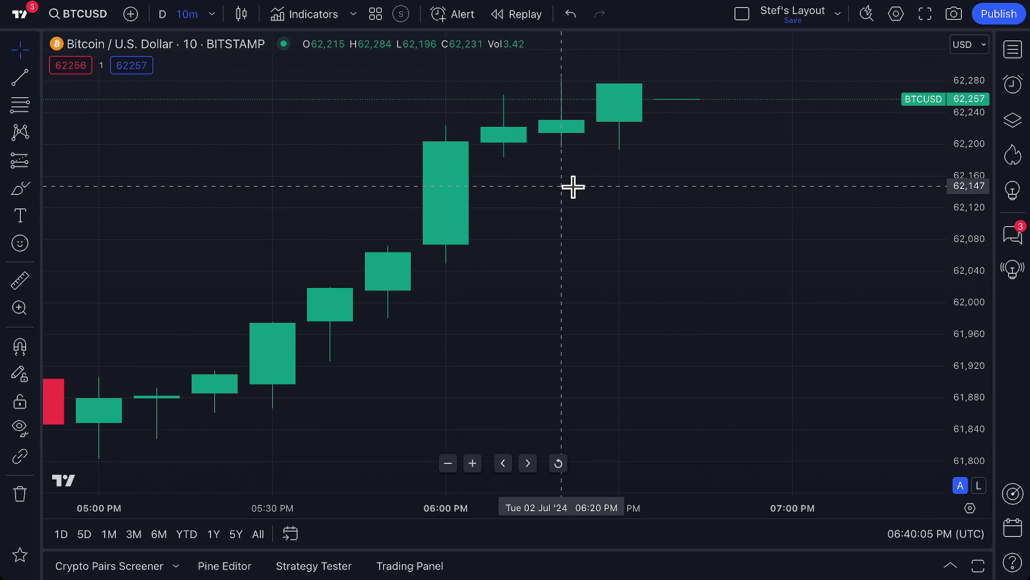
Step: Examine the bodies and wicks of the latest 10-minute candles, around 06:00 PM to 06:40 PM, up close
{"action": "scroll", "coordinate": [573, 186], "scroll_direction": "down", "scroll_amount": 2}
{"action": "left_click_drag", "start_coordinate": [591, 290], "coordinate": [654, 290]}
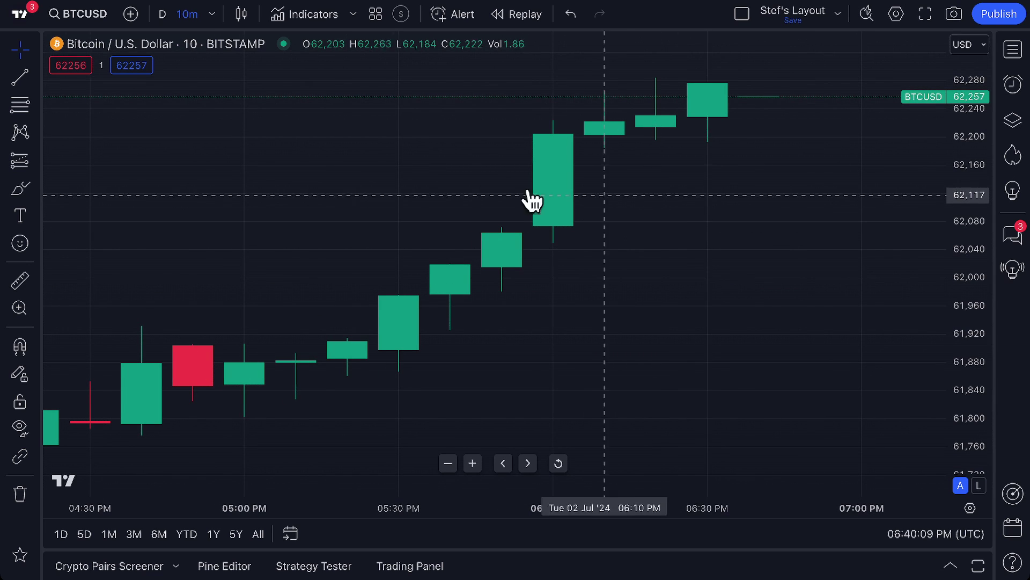
{"action": "scroll", "coordinate": [551, 256], "scroll_direction": "up", "scroll_amount": 5}
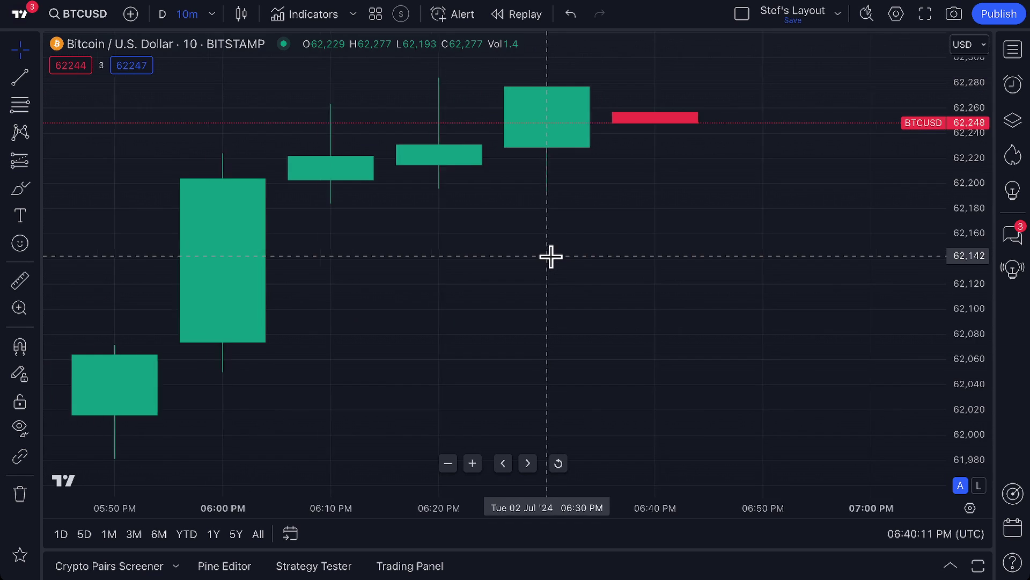
{"action": "left_click_drag", "start_coordinate": [552, 290], "coordinate": [672, 379]}
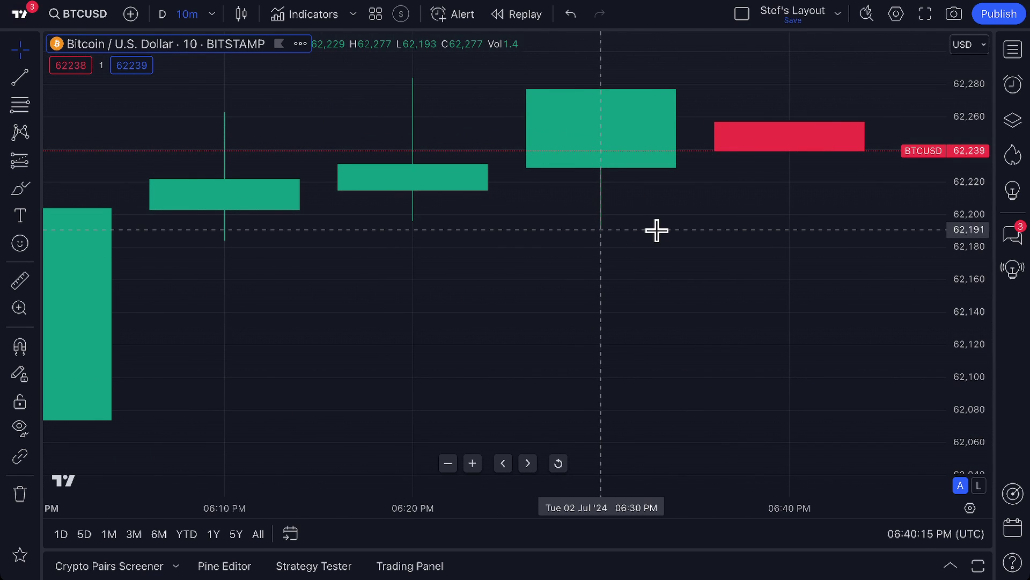
{"action": "scroll", "coordinate": [655, 231], "scroll_direction": "down", "scroll_amount": 3}
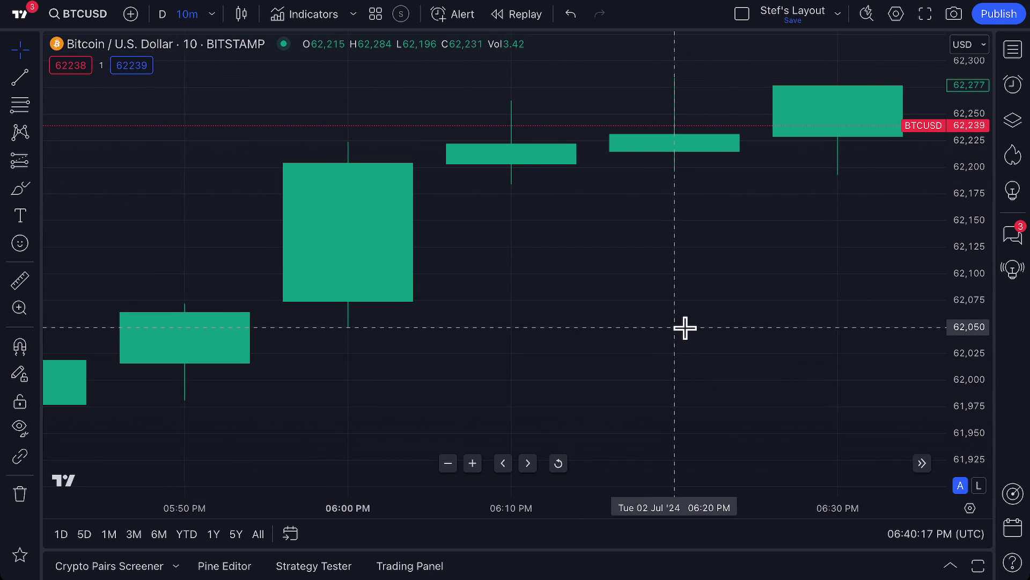
{"action": "scroll", "coordinate": [690, 278], "scroll_direction": "down", "scroll_amount": 3}
{"action": "left_click_drag", "start_coordinate": [766, 279], "coordinate": [499, 304]}
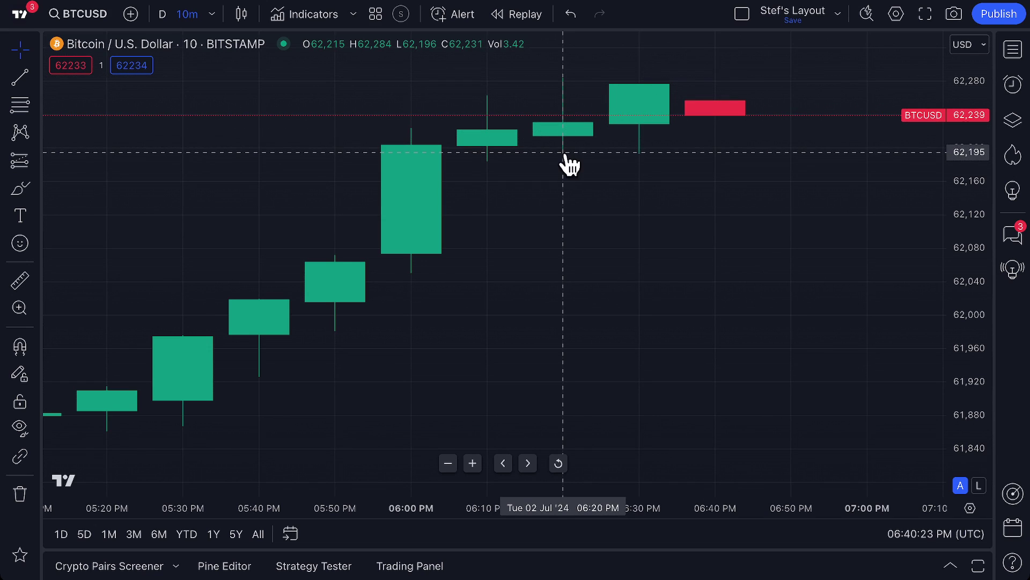
Step: Change the chart cursor from Cross to Dot
{"action": "left_click", "coordinate": [31, 50]}
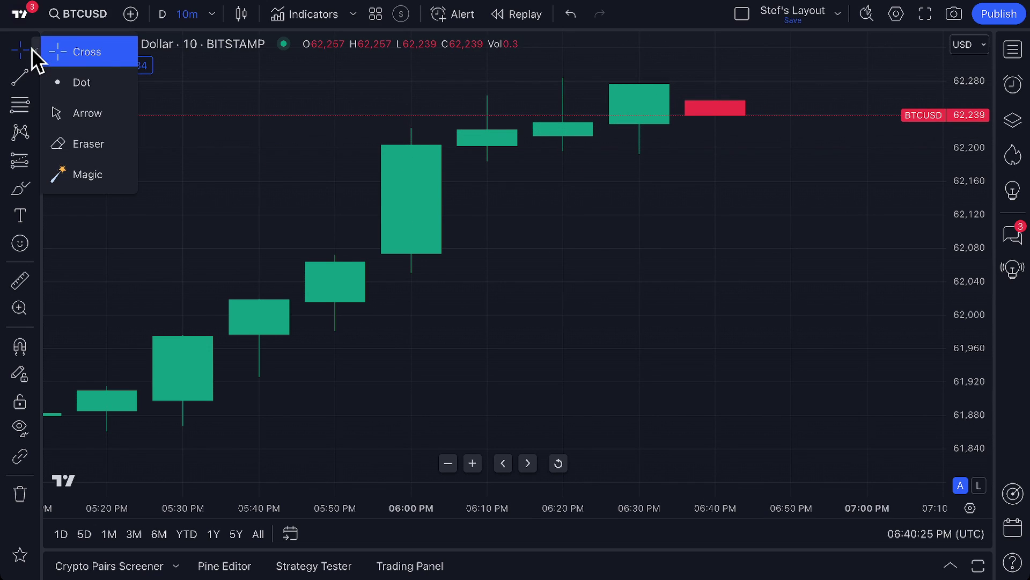
{"action": "left_click", "coordinate": [85, 82]}
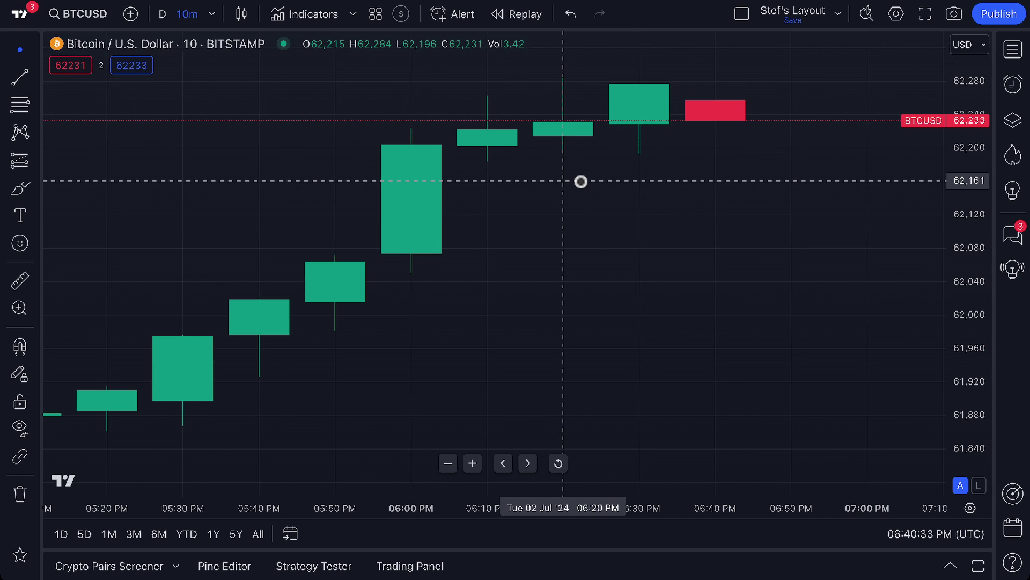
Step: Switch the chart type to Line and keep Close as the line's price source in the chart settings
{"action": "left_click", "coordinate": [246, 15]}
{"action": "left_click", "coordinate": [312, 155]}
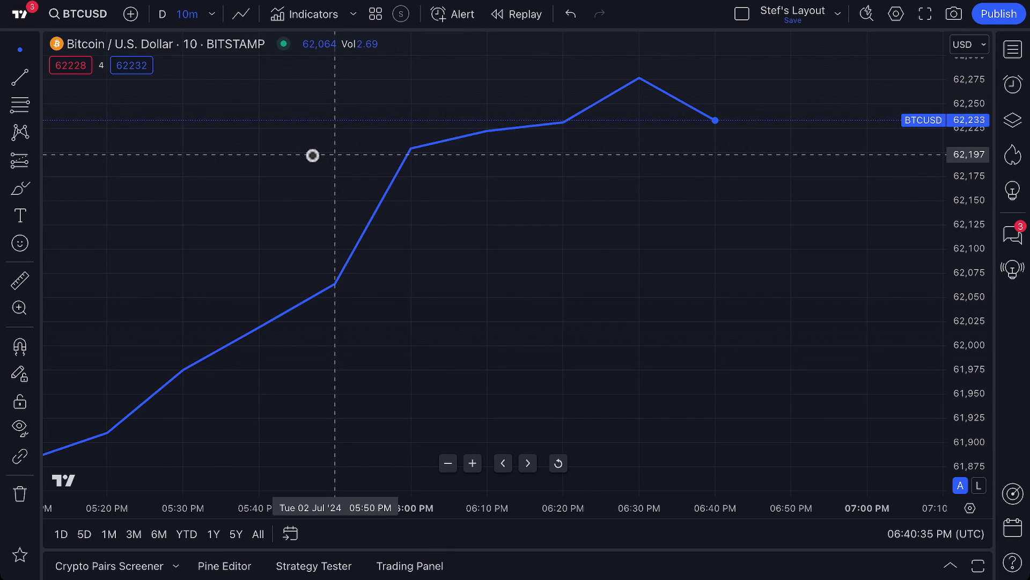
{"action": "double_click", "coordinate": [716, 124]}
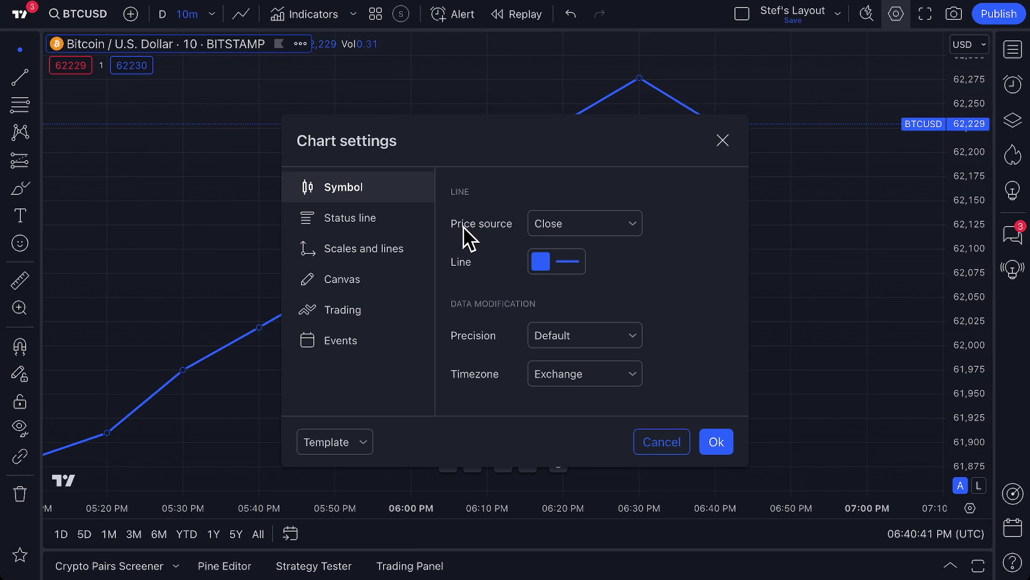
{"action": "left_click", "coordinate": [592, 224]}
{"action": "left_click", "coordinate": [595, 328]}
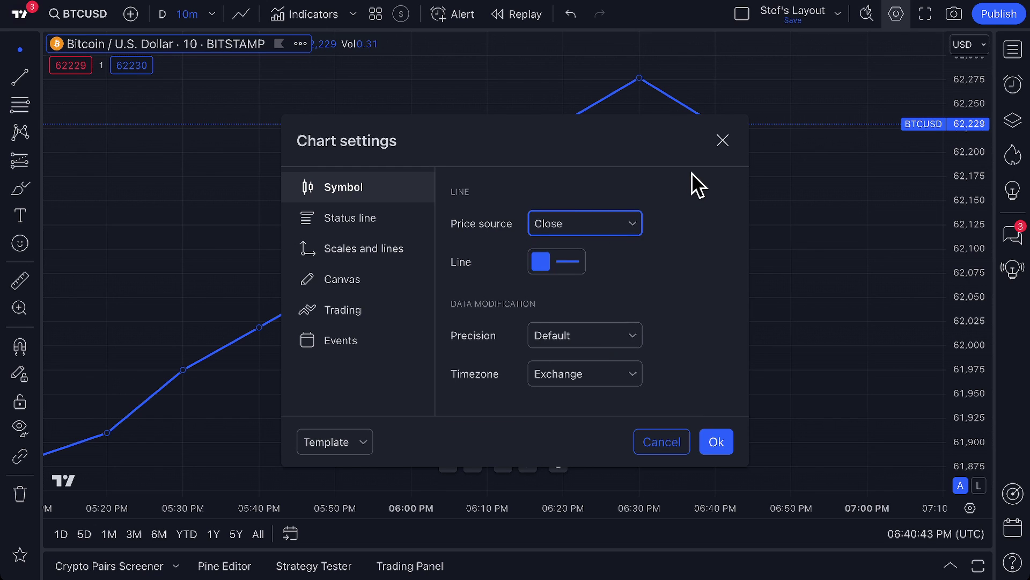
{"action": "left_click", "coordinate": [718, 141]}
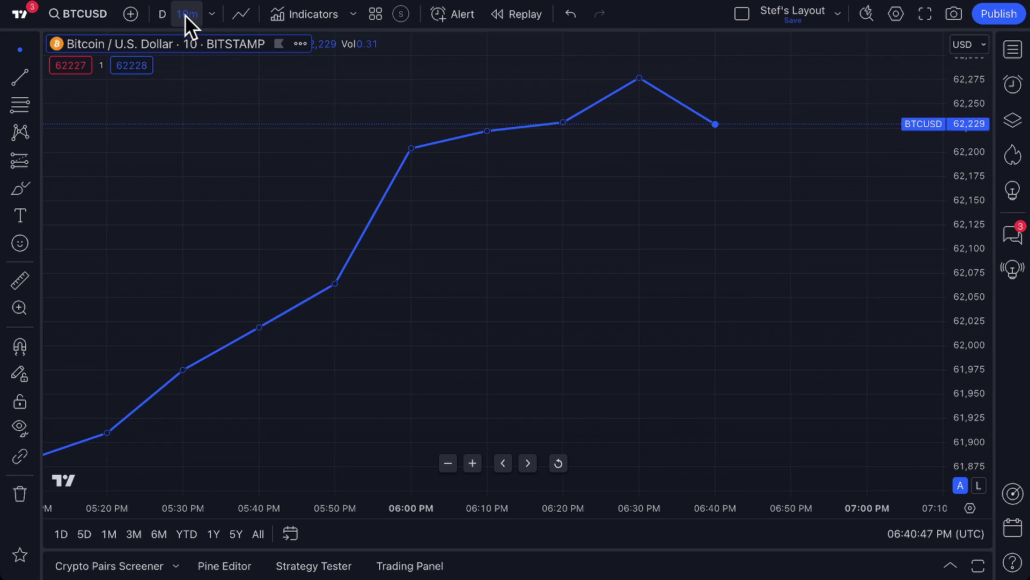
Step: Change the chart type back to Candles and inspect the newest candle at 06:40 PM
{"action": "left_click", "coordinate": [242, 15]}
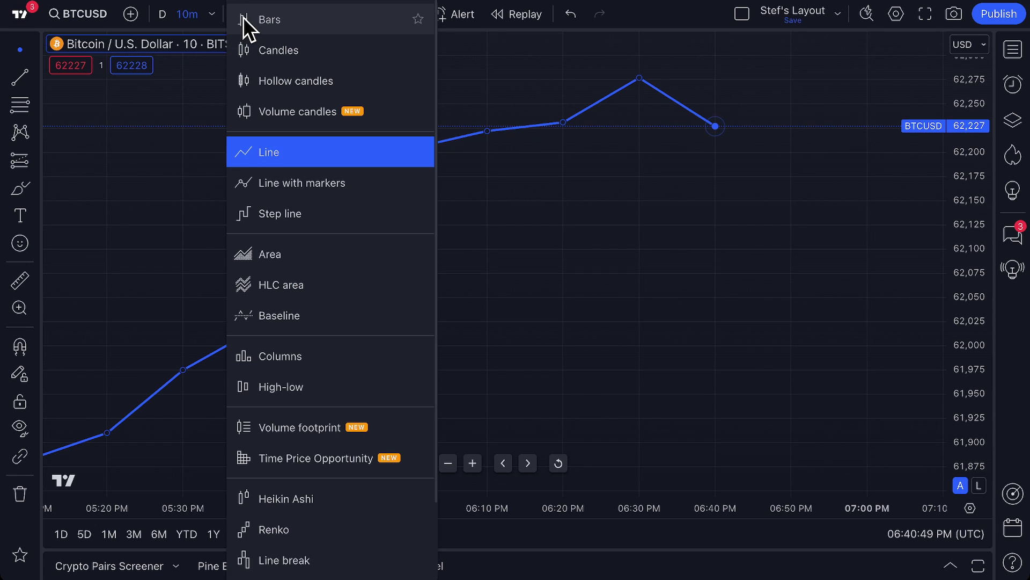
{"action": "left_click", "coordinate": [246, 50]}
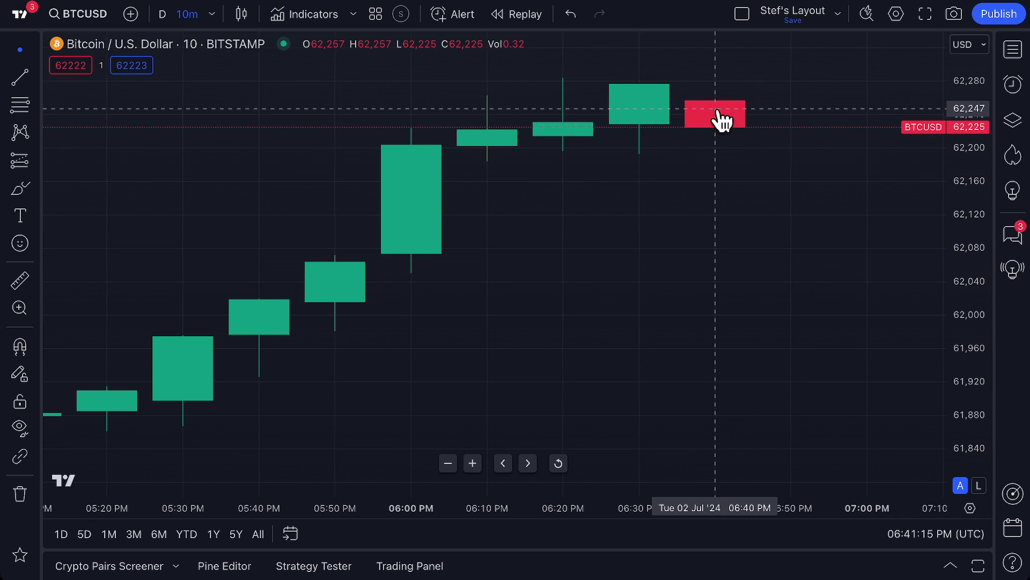
{"action": "scroll", "coordinate": [720, 131], "scroll_direction": "up", "scroll_amount": 3}
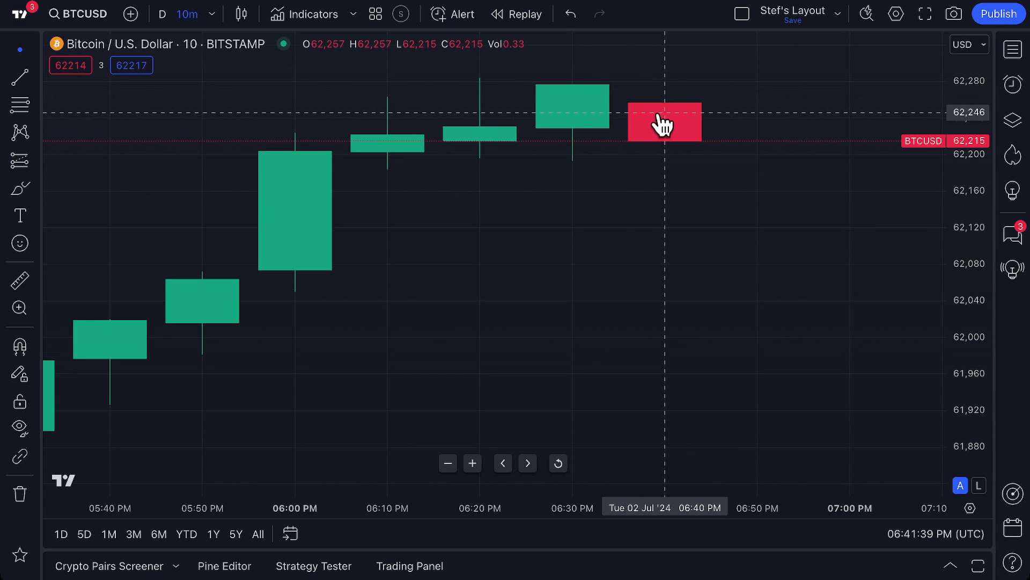
{"action": "scroll", "coordinate": [604, 233], "scroll_direction": "down", "scroll_amount": 2}
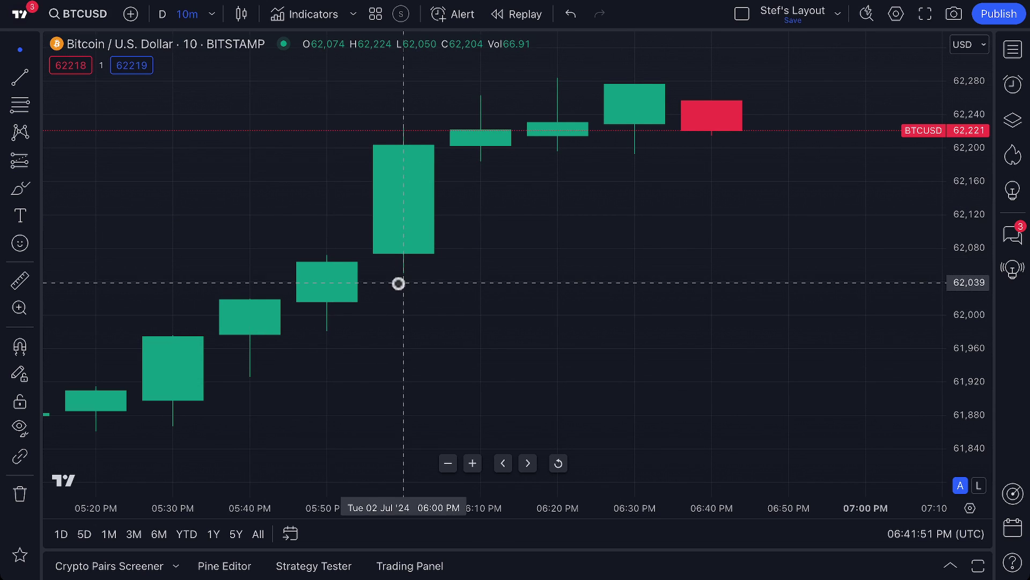
Step: Keep Candles as the chart type and open the candle settings, moving the dialog clear of the newest candles
{"action": "left_click", "coordinate": [248, 17]}
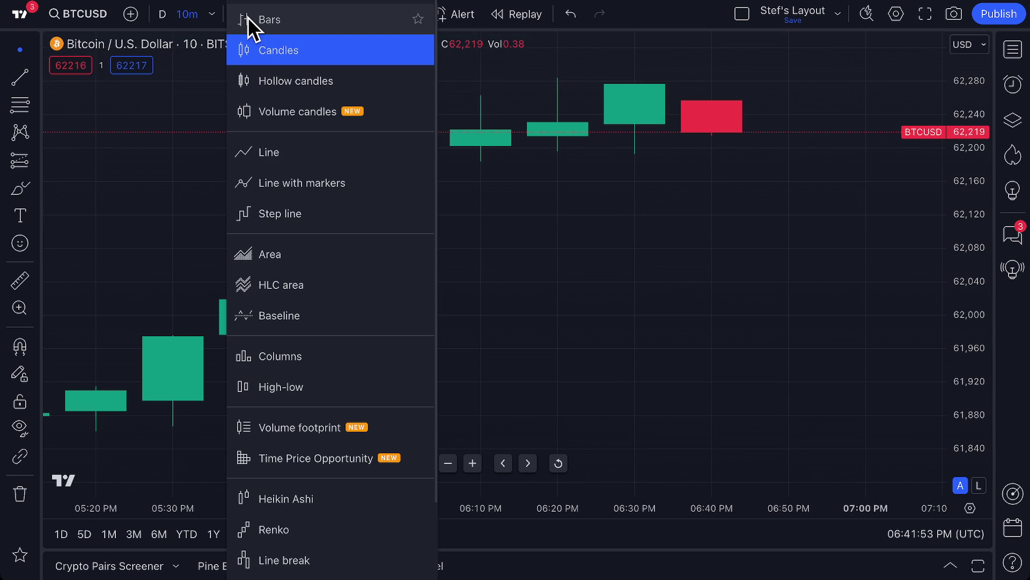
{"action": "left_click", "coordinate": [281, 50]}
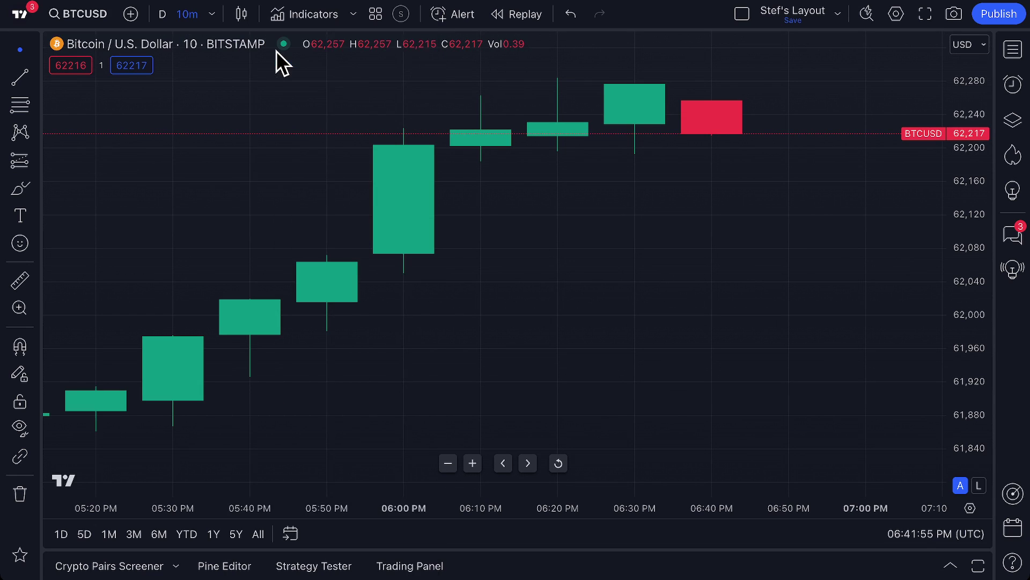
{"action": "double_click", "coordinate": [478, 141]}
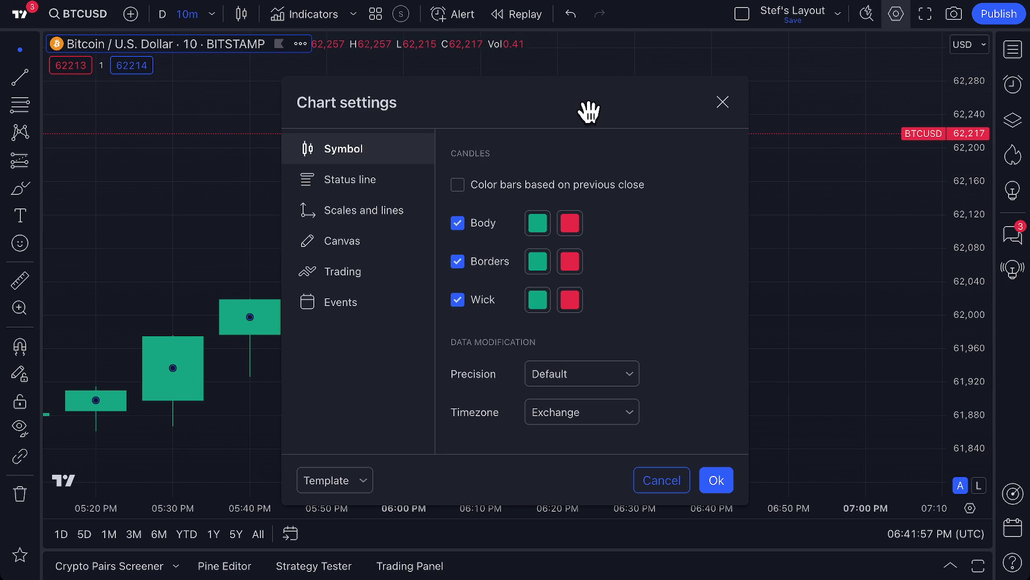
{"action": "left_click_drag", "start_coordinate": [440, 96], "coordinate": [345, 83]}
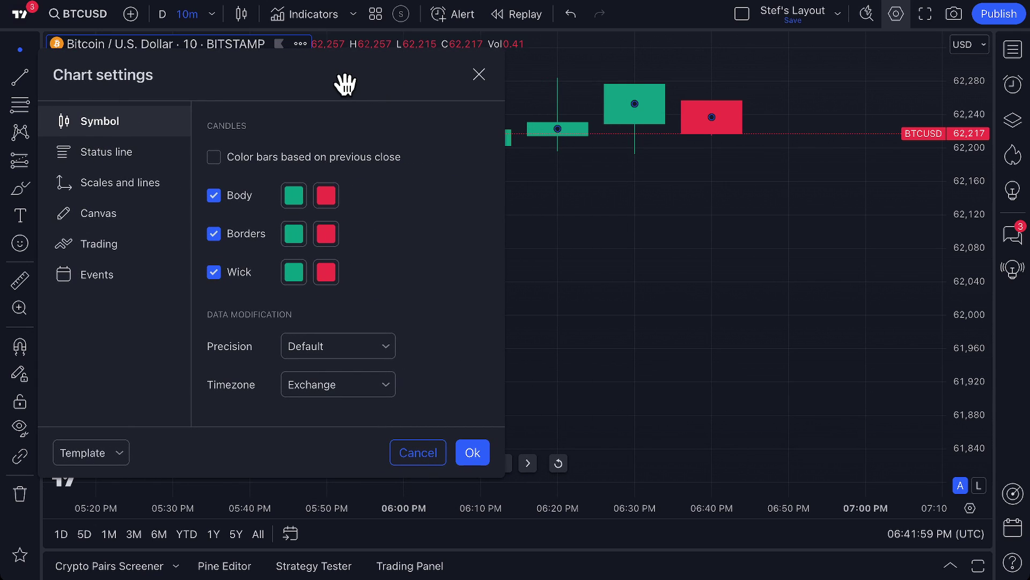
Step: Look through the rising-candle color palettes for Body, Borders and Wick in the chart settings
{"action": "left_click", "coordinate": [294, 196]}
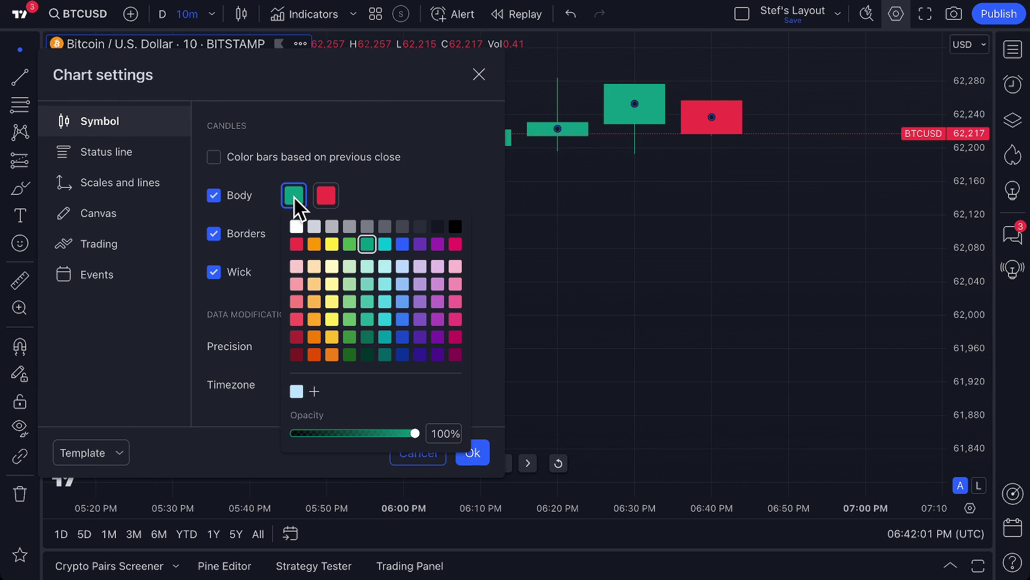
{"action": "left_click", "coordinate": [294, 196]}
{"action": "left_click", "coordinate": [296, 191]}
{"action": "left_click", "coordinate": [296, 192]}
{"action": "left_click", "coordinate": [297, 234]}
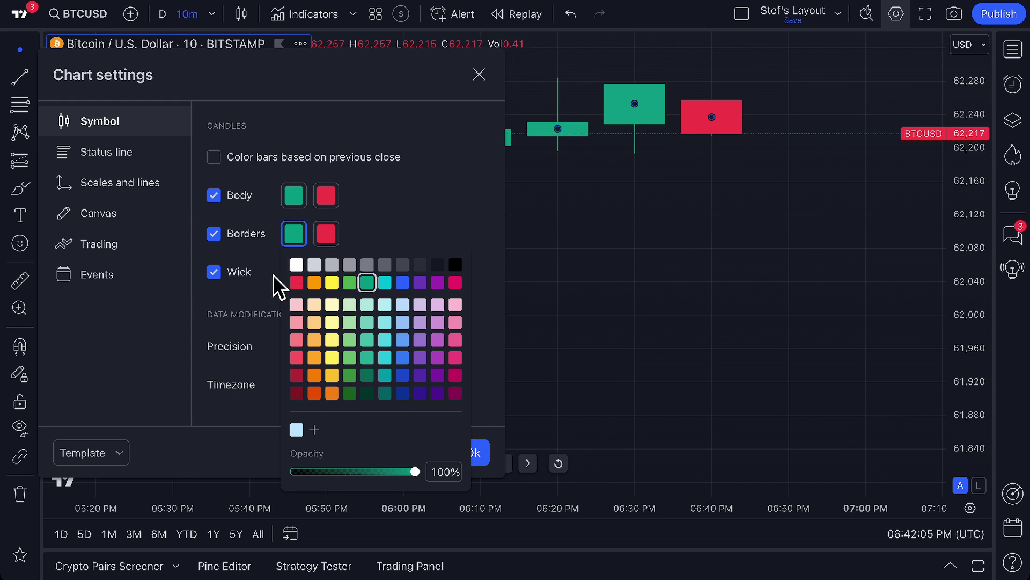
{"action": "left_click", "coordinate": [294, 273]}
{"action": "left_click", "coordinate": [294, 272]}
{"action": "left_click", "coordinate": [294, 272]}
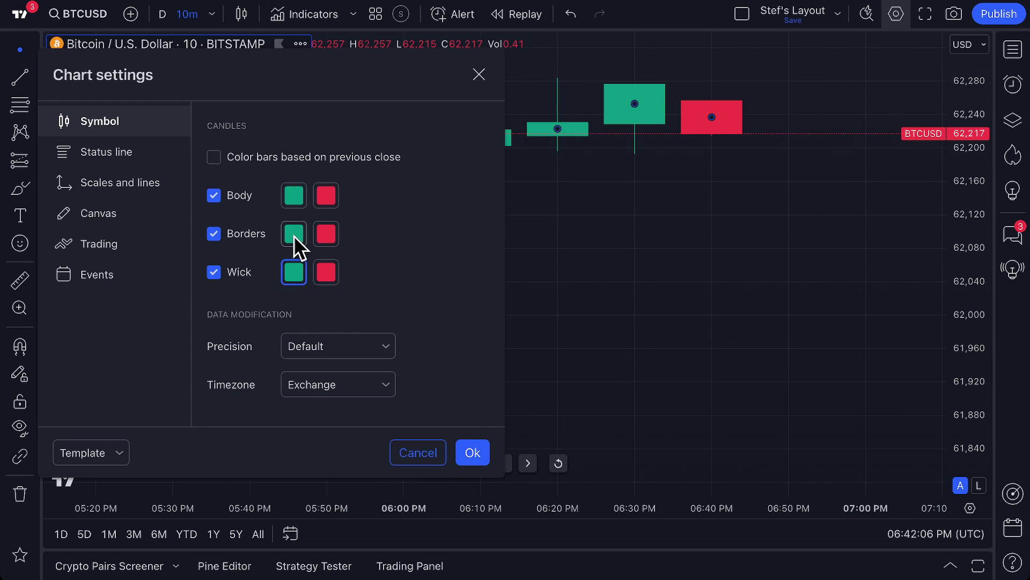
Step: Try blue for rising and yellow for falling candle bodies, and undo both body color changes
{"action": "left_click", "coordinate": [294, 191]}
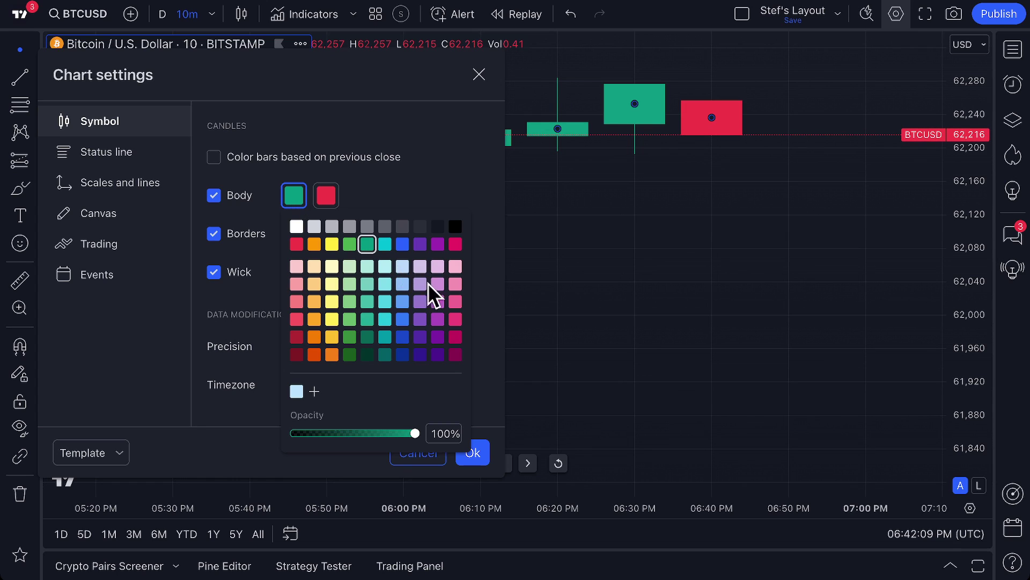
{"action": "left_click", "coordinate": [402, 245]}
{"action": "left_click", "coordinate": [327, 196]}
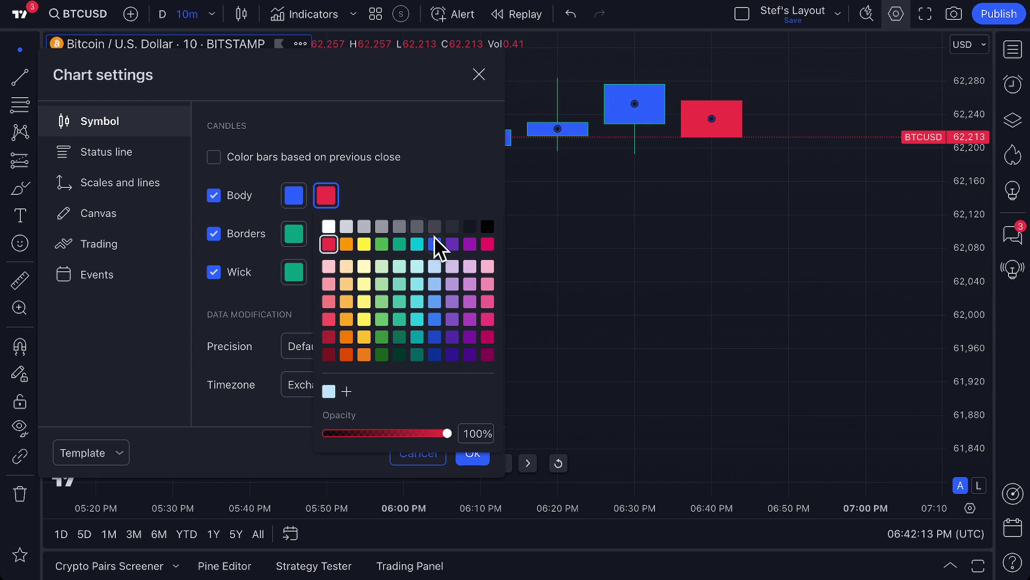
{"action": "left_click", "coordinate": [363, 244]}
{"action": "left_click", "coordinate": [381, 183]}
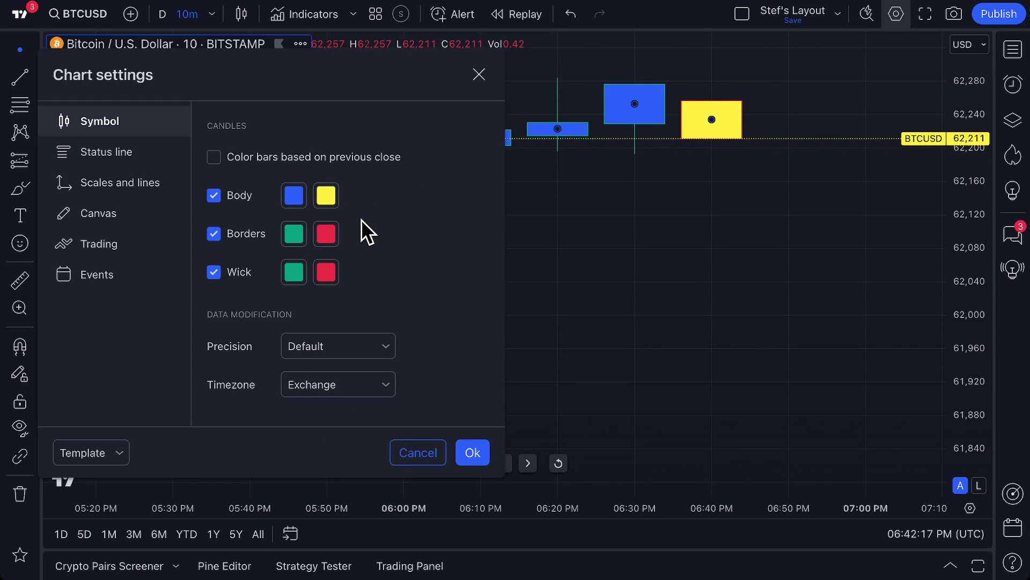
{"action": "key", "text": "ctrl+z"}
{"action": "key", "text": "ctrl+z"}
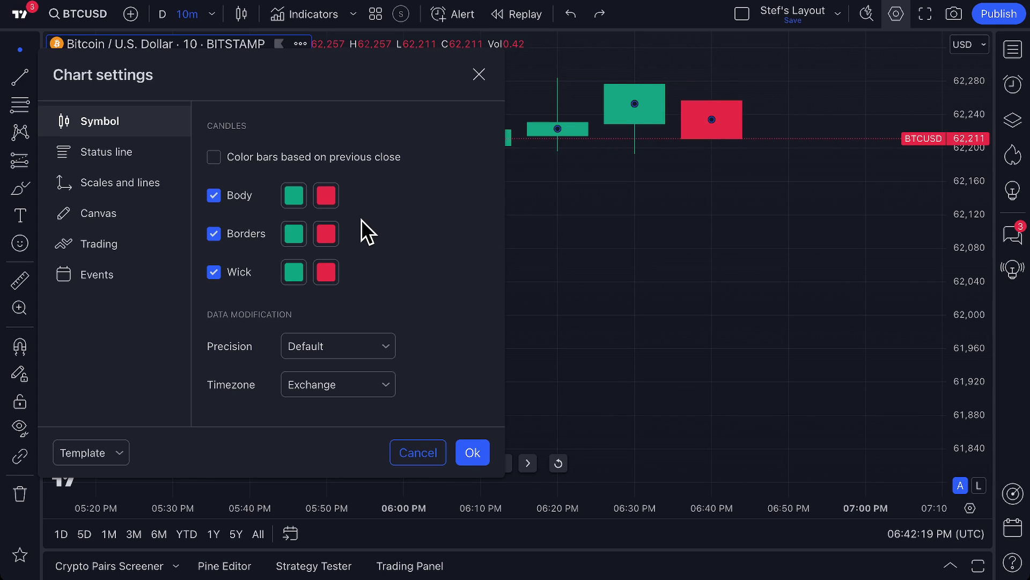
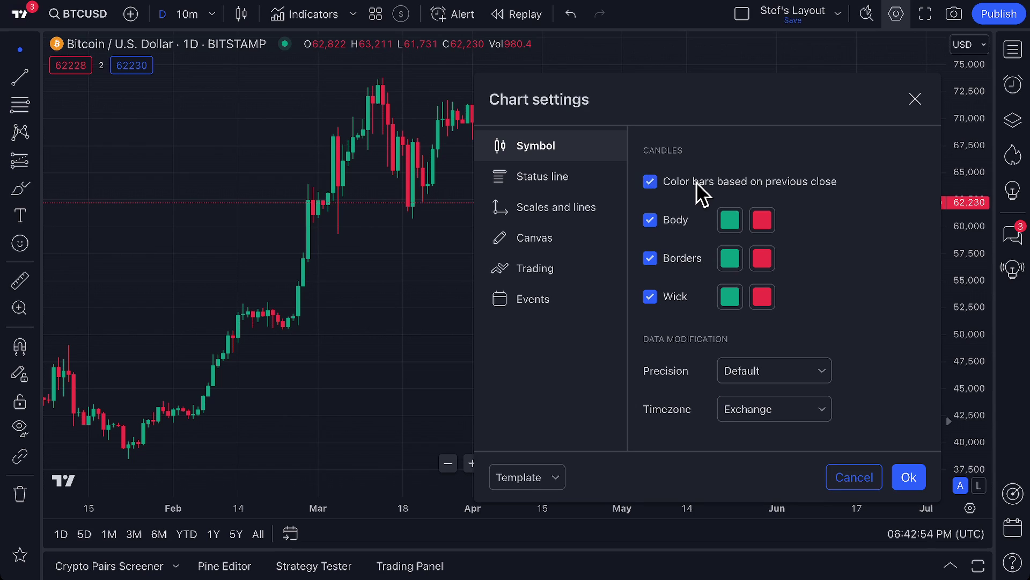
Step: Turn off "Color bars based on previous close" for the daily BTCUSD candles and close the chart settings
{"action": "left_click", "coordinate": [696, 182]}
{"action": "left_click", "coordinate": [697, 182]}
{"action": "left_click", "coordinate": [697, 181]}
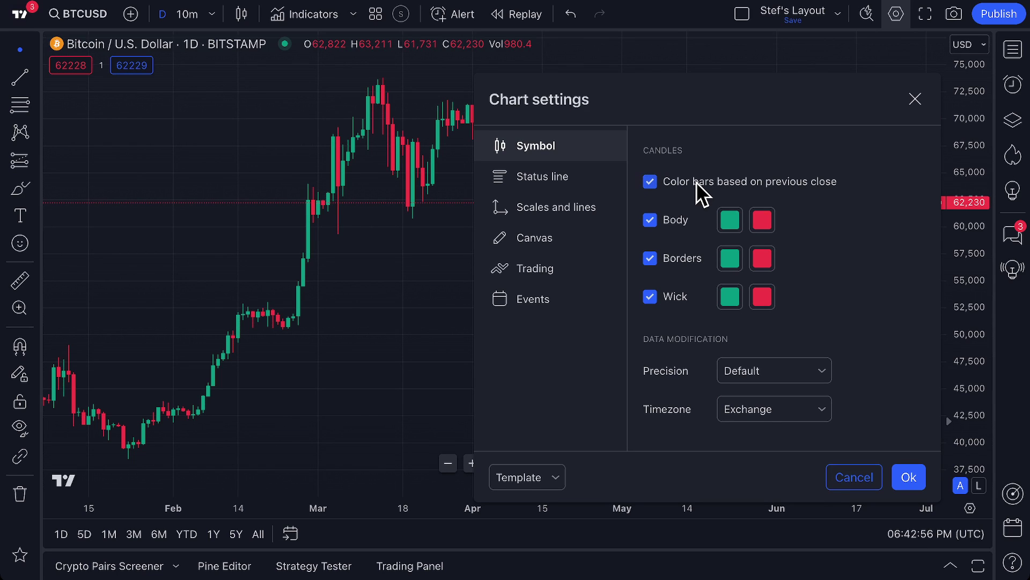
{"action": "left_click", "coordinate": [766, 172]}
{"action": "left_click", "coordinate": [912, 98]}
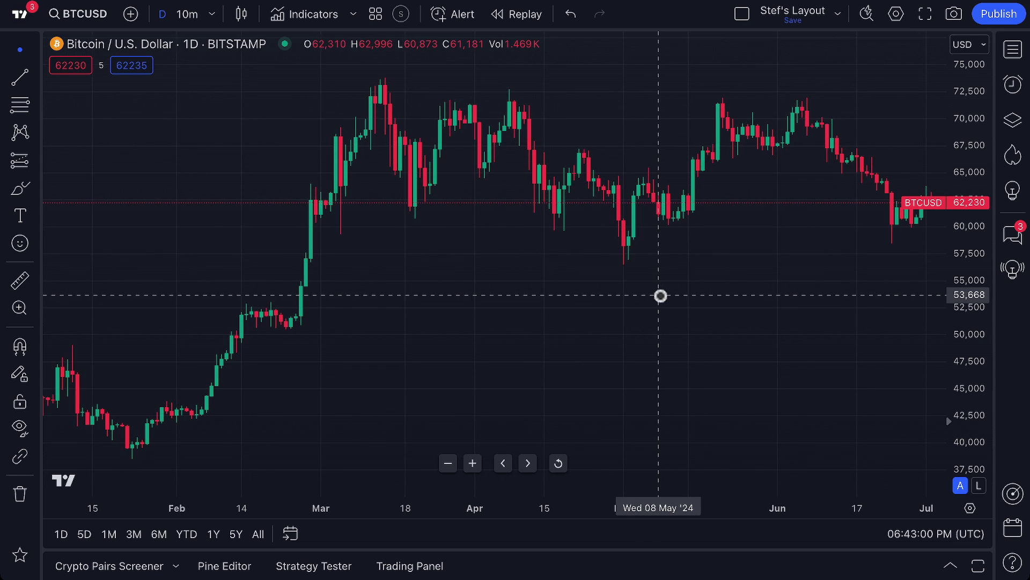
Step: Examine the daily BTCUSD candles around 1 July up close and check their candle coloring option in the chart settings
{"action": "scroll", "coordinate": [660, 296], "scroll_direction": "up", "scroll_amount": 10}
{"action": "left_click_drag", "start_coordinate": [782, 241], "coordinate": [573, 295]}
{"action": "scroll", "coordinate": [574, 229], "scroll_direction": "up", "scroll_amount": 3}
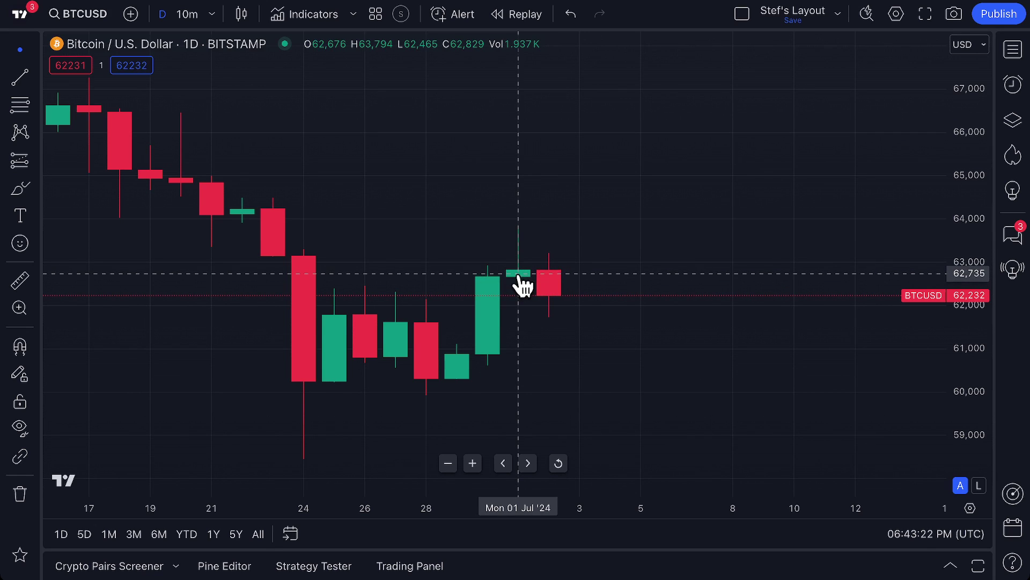
{"action": "double_click", "coordinate": [549, 281]}
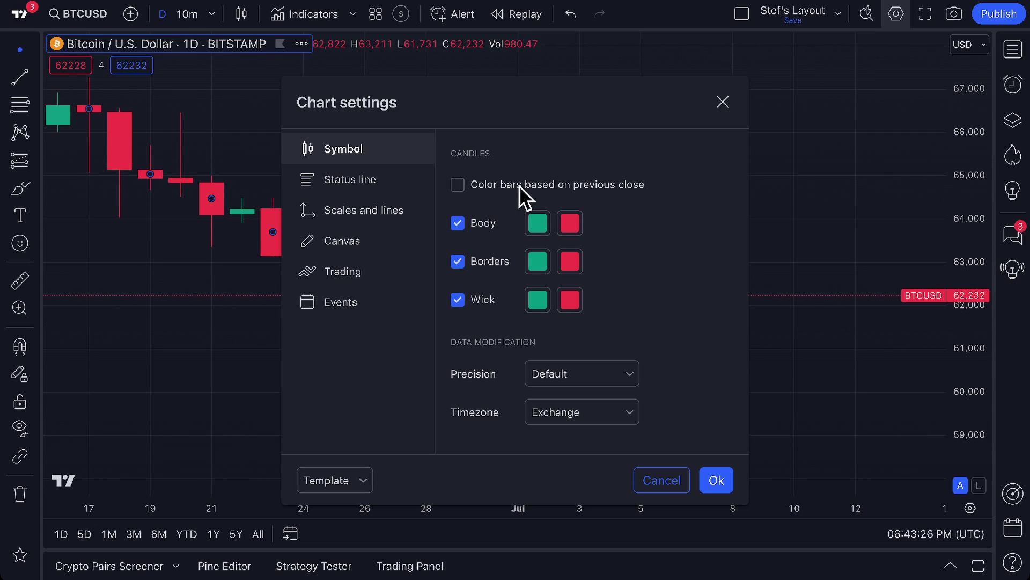
{"action": "left_click", "coordinate": [723, 103]}
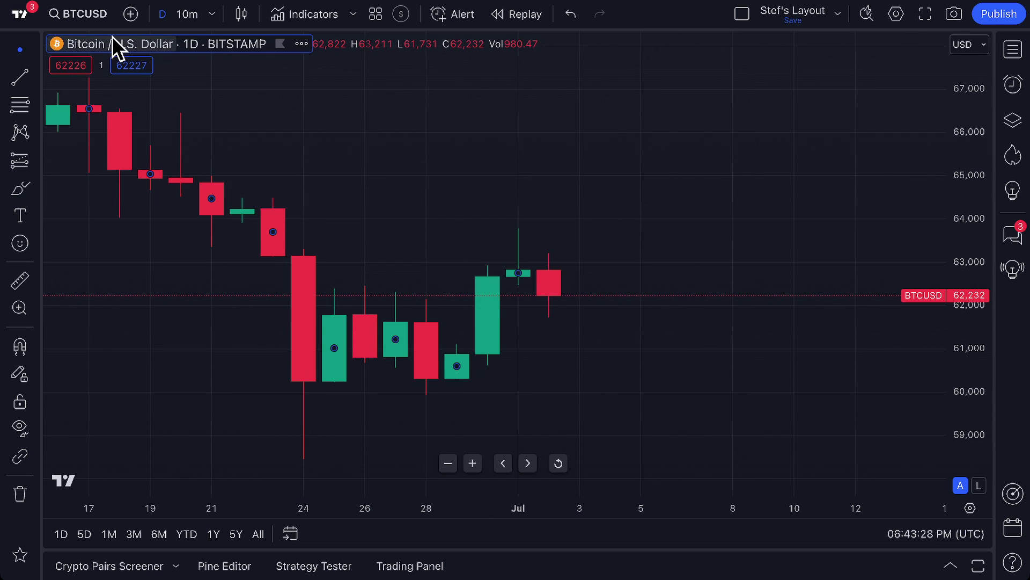
Step: Switch the chart symbol to AAPL and show its daily candles from early May to July
{"action": "left_click", "coordinate": [82, 14]}
{"action": "type", "text": "AAPL"}
{"action": "key", "text": "Return"}
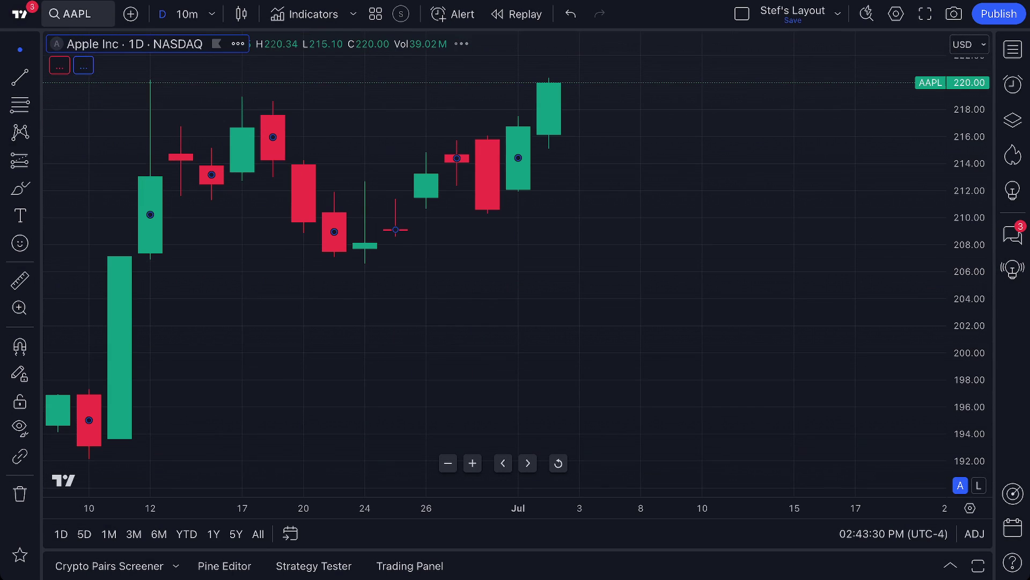
{"action": "scroll", "coordinate": [487, 343], "scroll_direction": "down", "scroll_amount": 5}
{"action": "scroll", "coordinate": [507, 324], "scroll_direction": "down", "scroll_amount": 3}
{"action": "scroll", "coordinate": [465, 192], "scroll_direction": "up", "scroll_amount": 5}
{"action": "scroll", "coordinate": [464, 191], "scroll_direction": "up", "scroll_amount": 2}
Step: Open the chart settings for AAPL and move the dialog clear of the May and early June candles
{"action": "right_click", "coordinate": [365, 195]}
{"action": "left_click", "coordinate": [424, 560]}
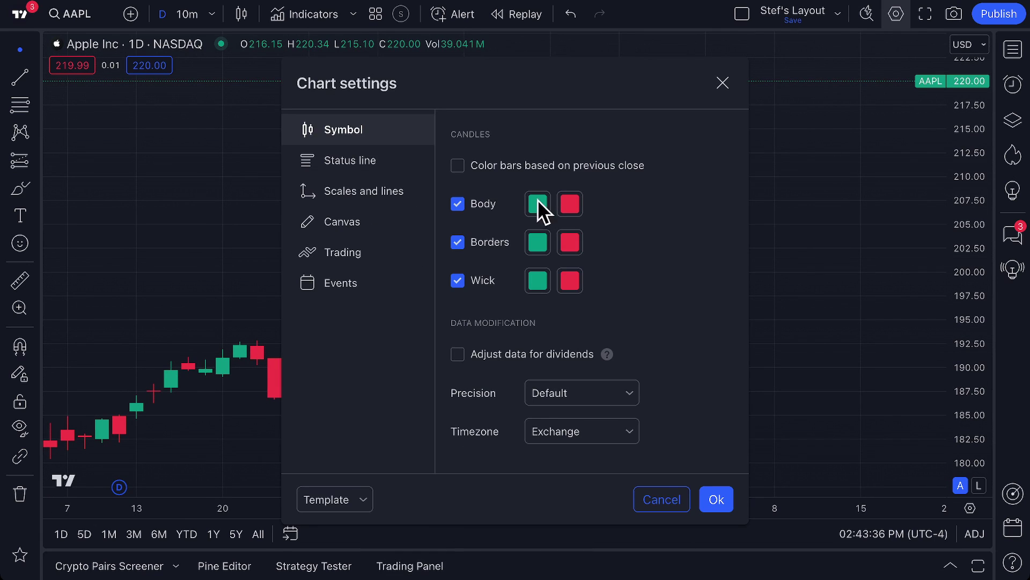
{"action": "left_click", "coordinate": [548, 161]}
{"action": "left_click", "coordinate": [548, 161]}
{"action": "left_click_drag", "start_coordinate": [490, 92], "coordinate": [735, 78]}
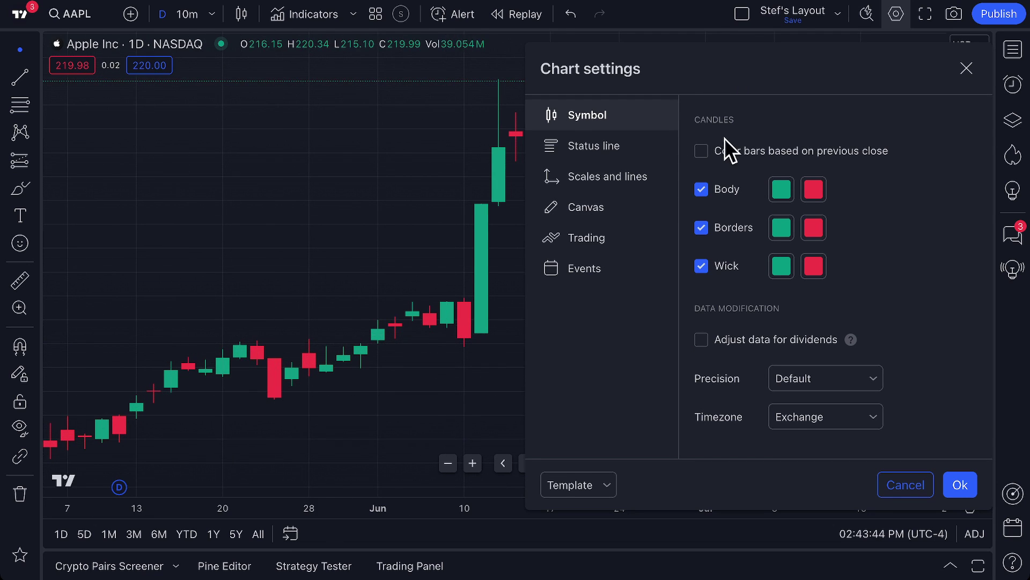
Step: Toggle "Color bars based on previous close" on and off repeatedly to compare the AAPL candle colors, leaving it on
{"action": "left_click", "coordinate": [739, 152]}
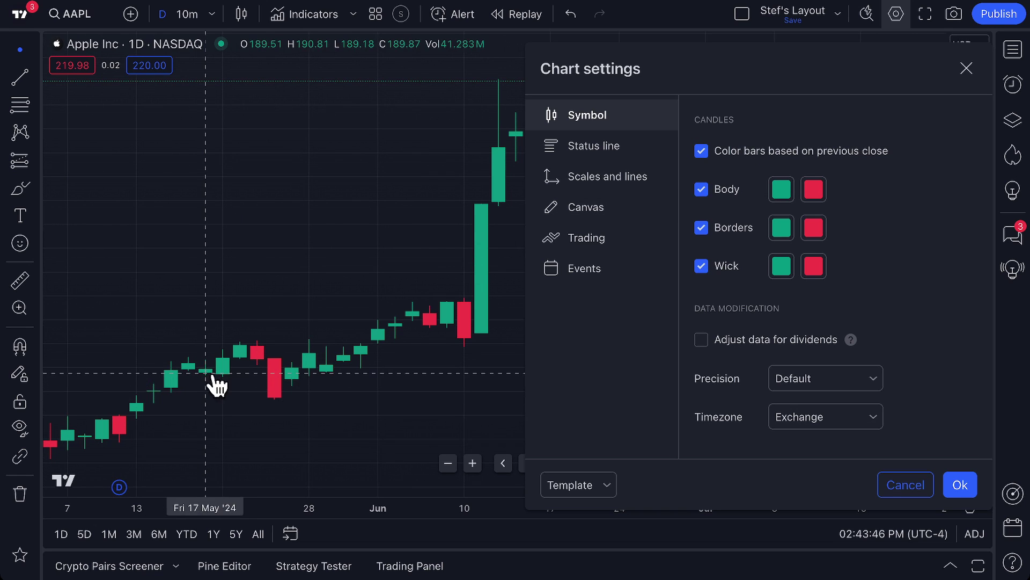
{"action": "left_click", "coordinate": [771, 152]}
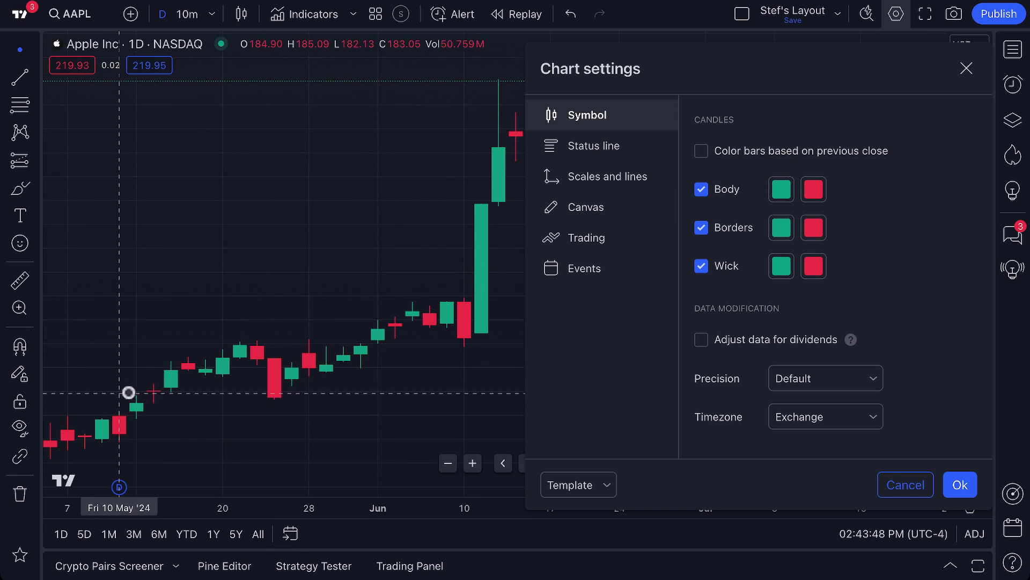
{"action": "left_click", "coordinate": [745, 146]}
{"action": "left_click", "coordinate": [744, 146]}
{"action": "left_click", "coordinate": [745, 146]}
{"action": "left_click", "coordinate": [744, 146]}
{"action": "left_click", "coordinate": [744, 147]}
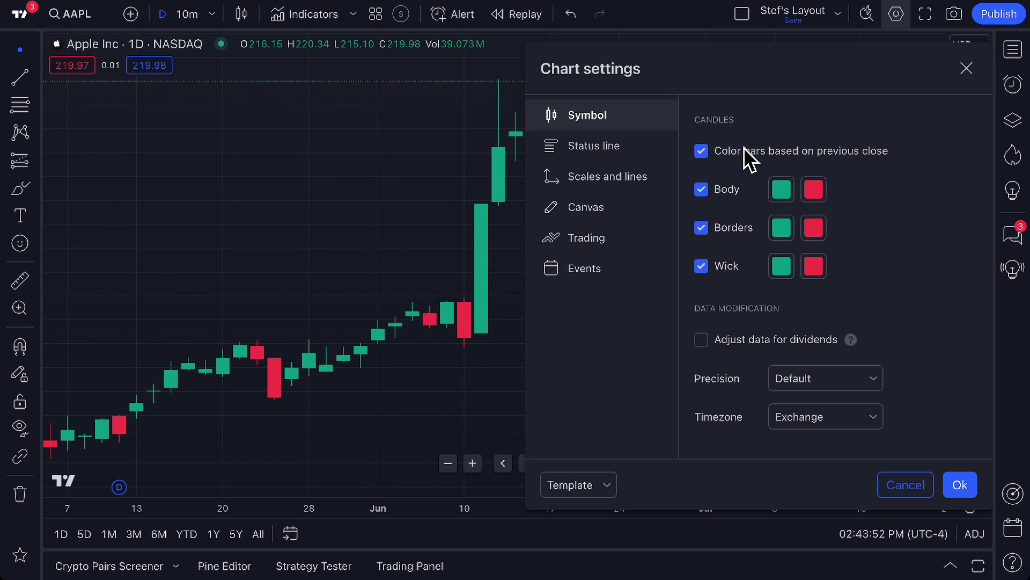
{"action": "left_click", "coordinate": [743, 147]}
{"action": "left_click", "coordinate": [705, 151]}
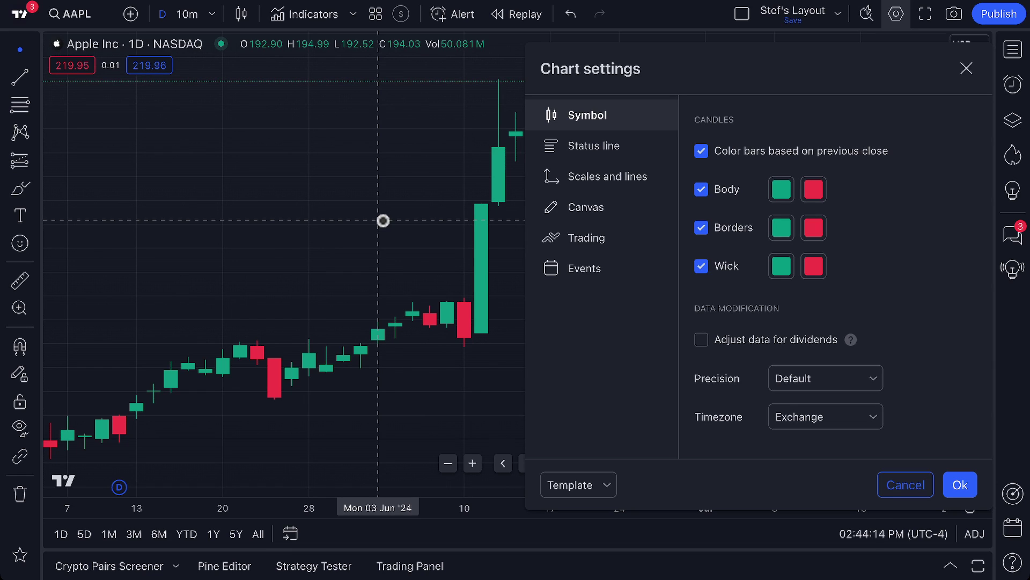
Step: Compare the AAPL candle colors again, turn off "Color bars based on previous close" and apply the chart settings
{"action": "left_click", "coordinate": [736, 150]}
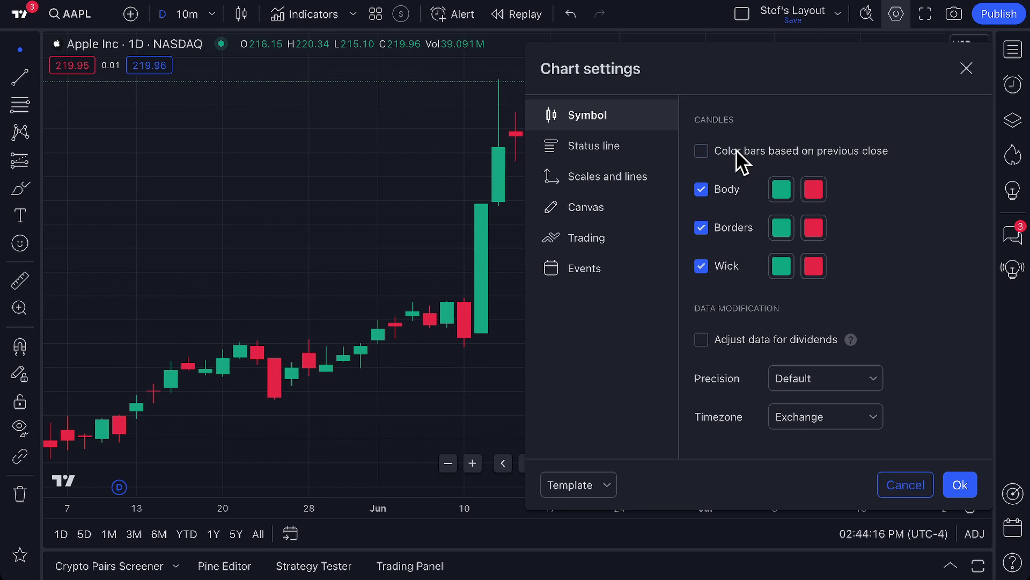
{"action": "left_click", "coordinate": [736, 150]}
{"action": "left_click", "coordinate": [736, 150]}
{"action": "left_click", "coordinate": [736, 150]}
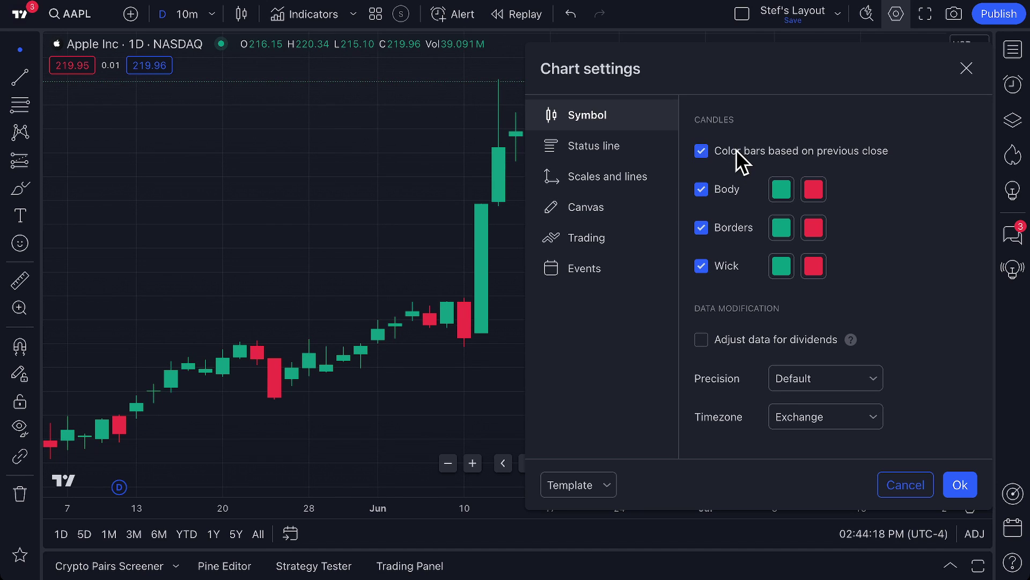
{"action": "left_click", "coordinate": [706, 151]}
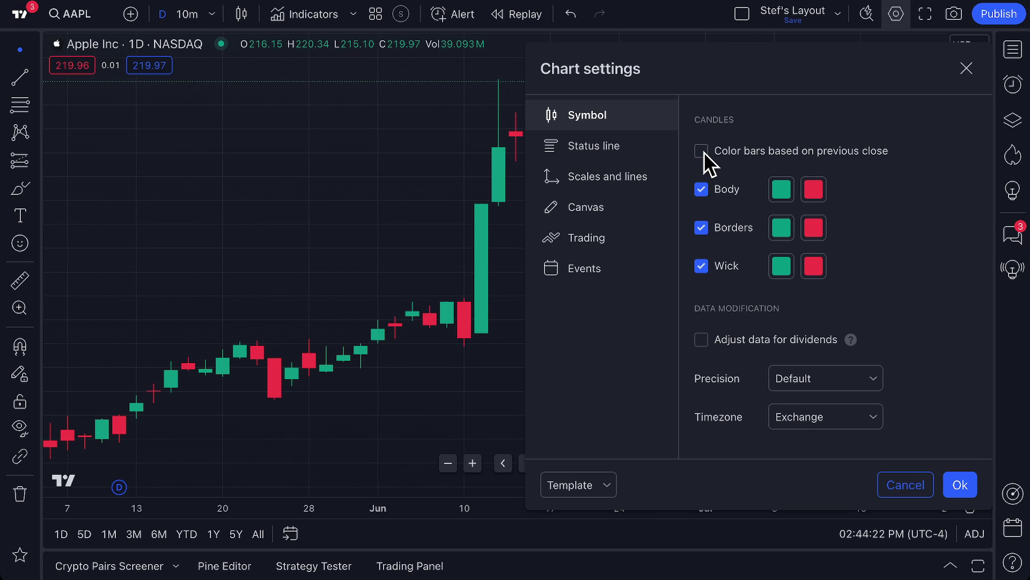
{"action": "left_click", "coordinate": [961, 485]}
Step: Review AAPL's daily candles from mid-April to July and check the candle settings without changing them
{"action": "left_click_drag", "start_coordinate": [702, 424], "coordinate": [630, 423]}
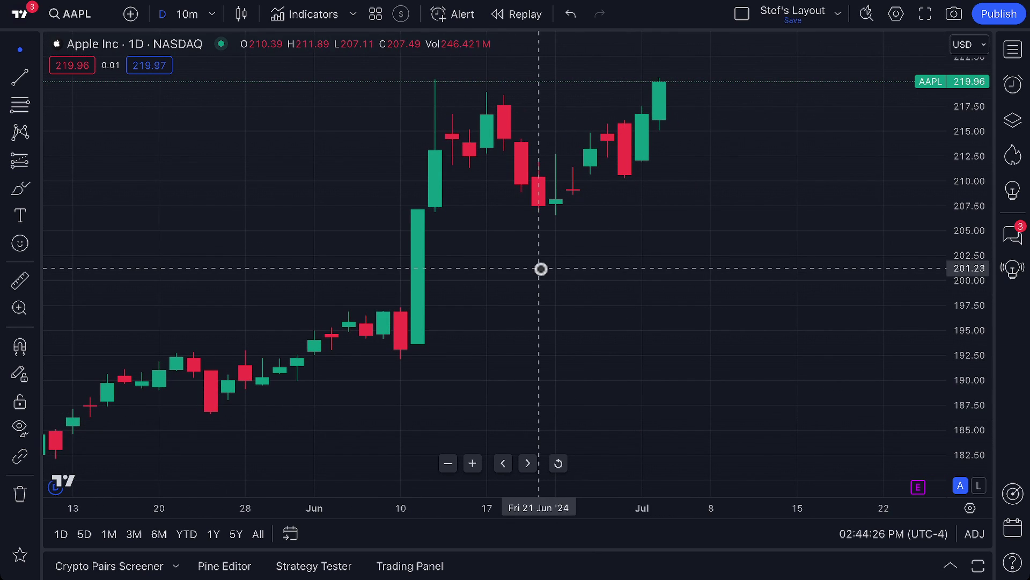
{"action": "scroll", "coordinate": [541, 269], "scroll_direction": "down", "scroll_amount": 3}
{"action": "scroll", "coordinate": [541, 268], "scroll_direction": "up", "scroll_amount": 4}
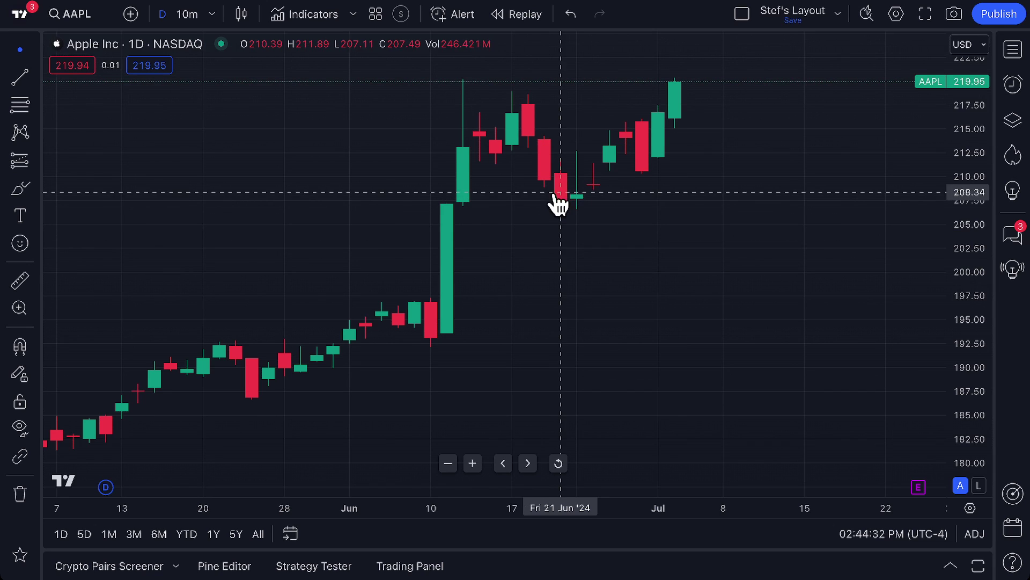
{"action": "double_click", "coordinate": [543, 159]}
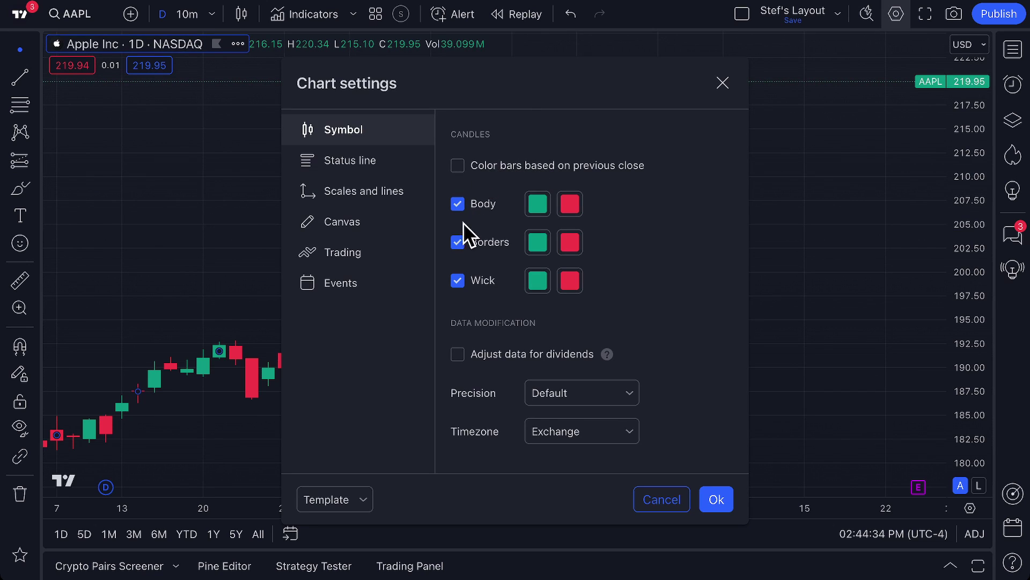
{"action": "left_click", "coordinate": [728, 84]}
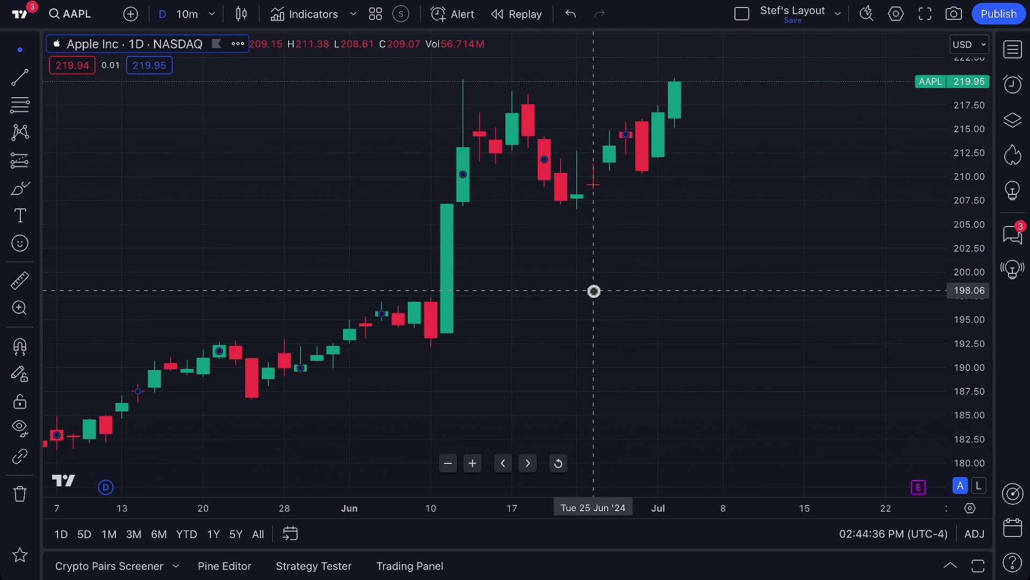
{"action": "scroll", "coordinate": [593, 291], "scroll_direction": "down", "scroll_amount": 5}
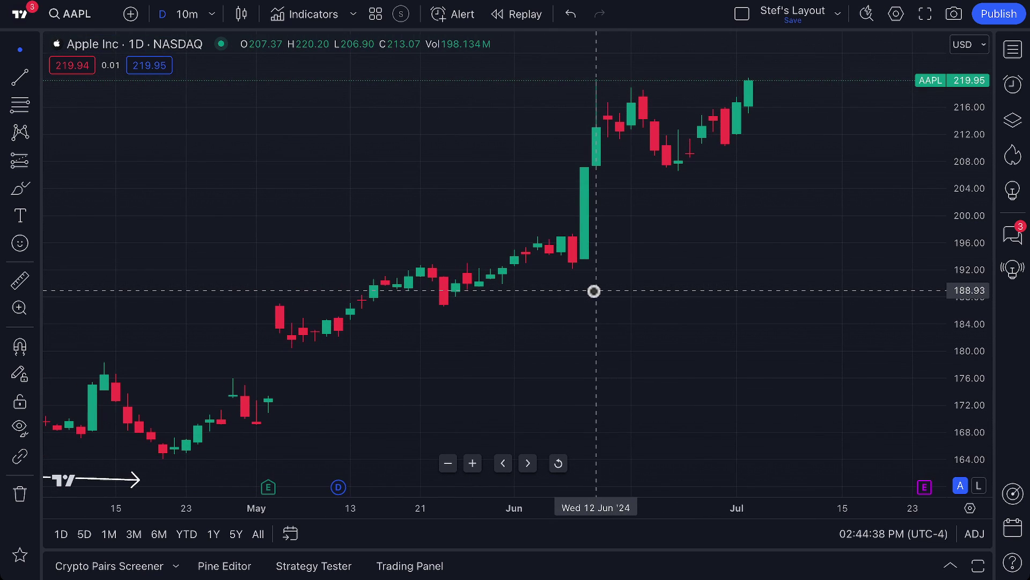
Step: Add the *All Candlestick Patterns* technical indicator to the AAPL chart and close the indicator library
{"action": "left_click", "coordinate": [301, 15]}
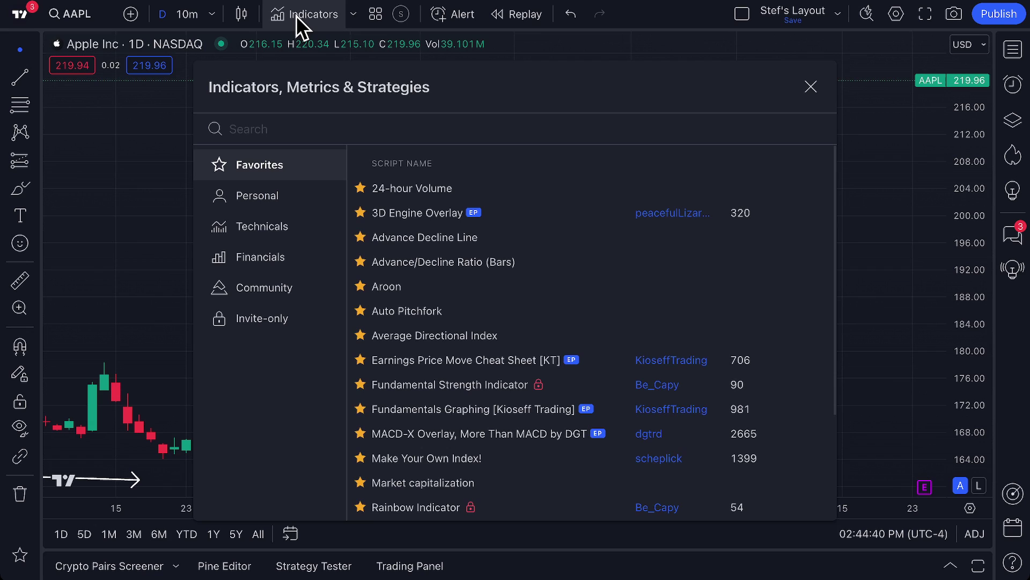
{"action": "left_click", "coordinate": [267, 221]}
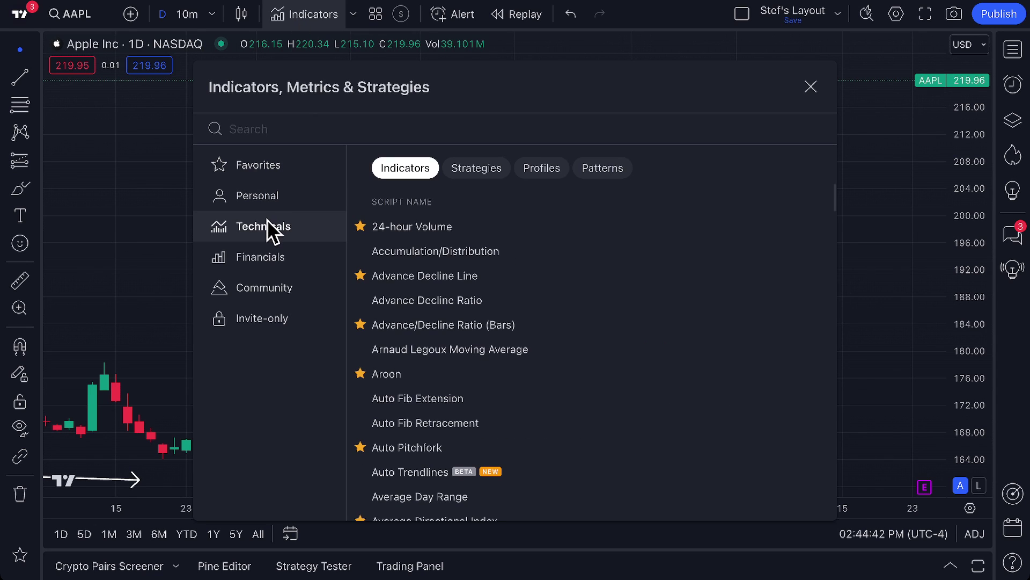
{"action": "left_click", "coordinate": [580, 170]}
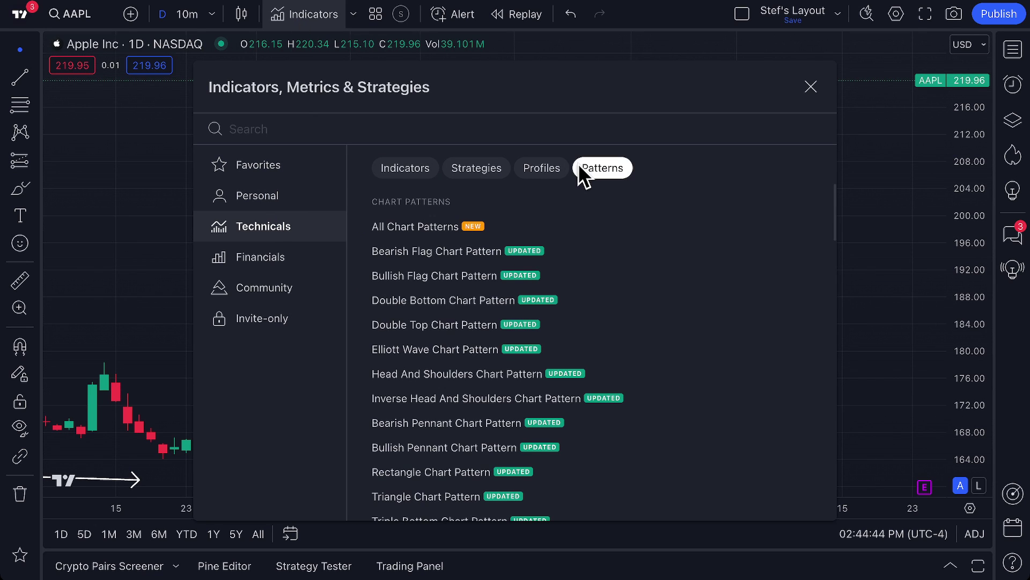
{"action": "scroll", "coordinate": [524, 282], "scroll_direction": "down", "scroll_amount": 8}
{"action": "scroll", "coordinate": [524, 281], "scroll_direction": "up", "scroll_amount": 1}
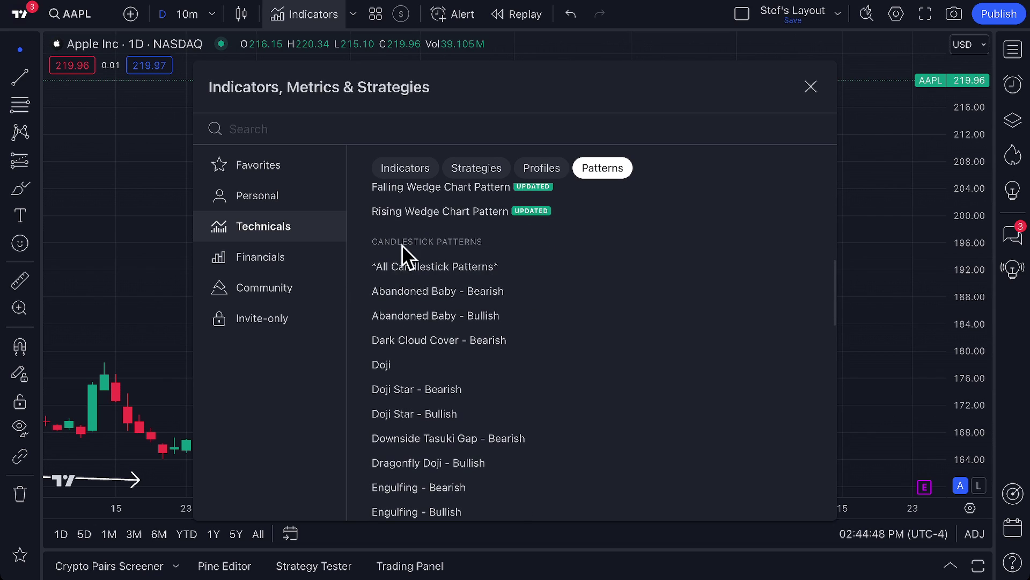
{"action": "scroll", "coordinate": [411, 307], "scroll_direction": "down", "scroll_amount": 2}
{"action": "scroll", "coordinate": [411, 308], "scroll_direction": "up", "scroll_amount": 1}
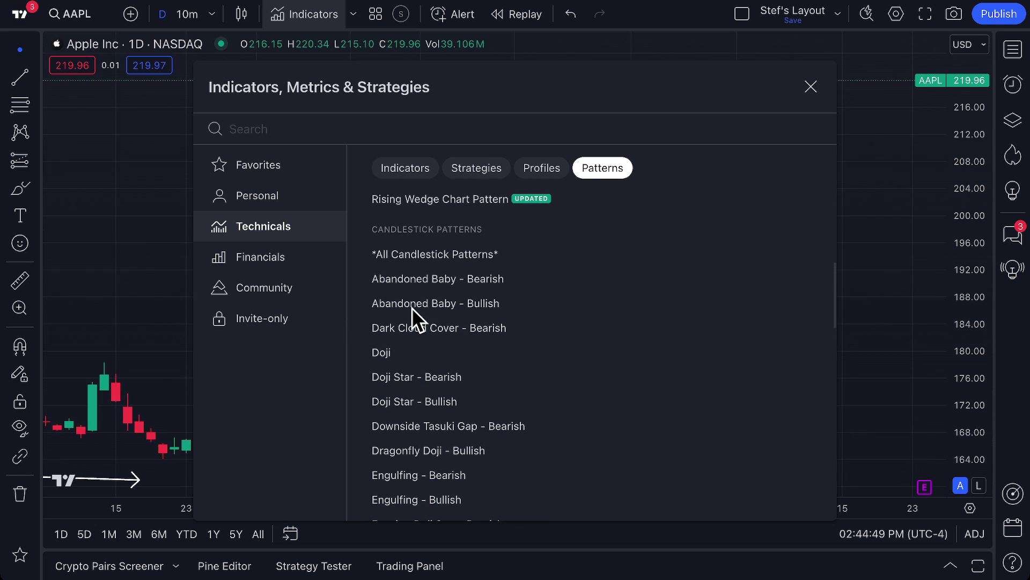
{"action": "left_click", "coordinate": [426, 253]}
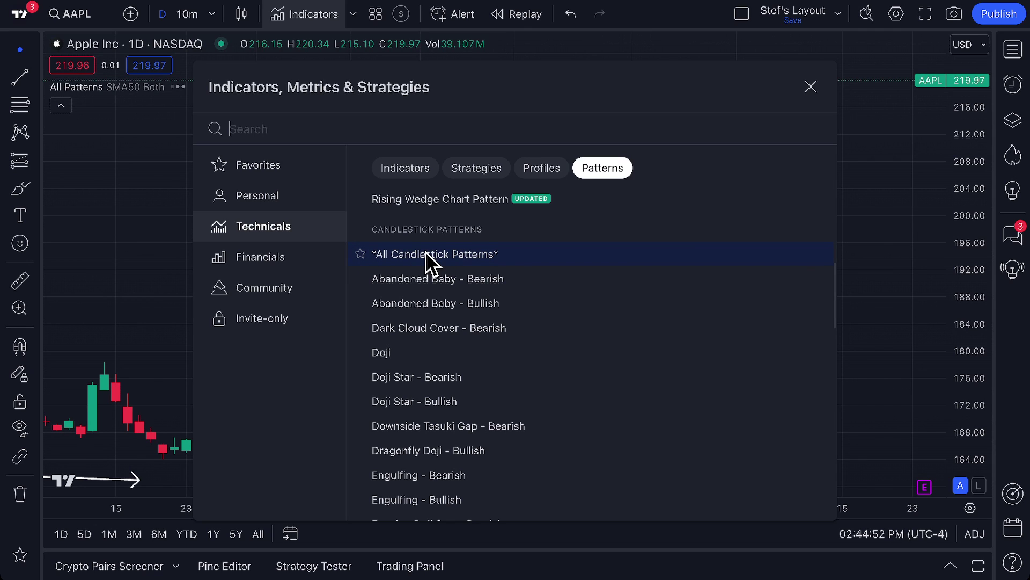
{"action": "left_click", "coordinate": [811, 87]}
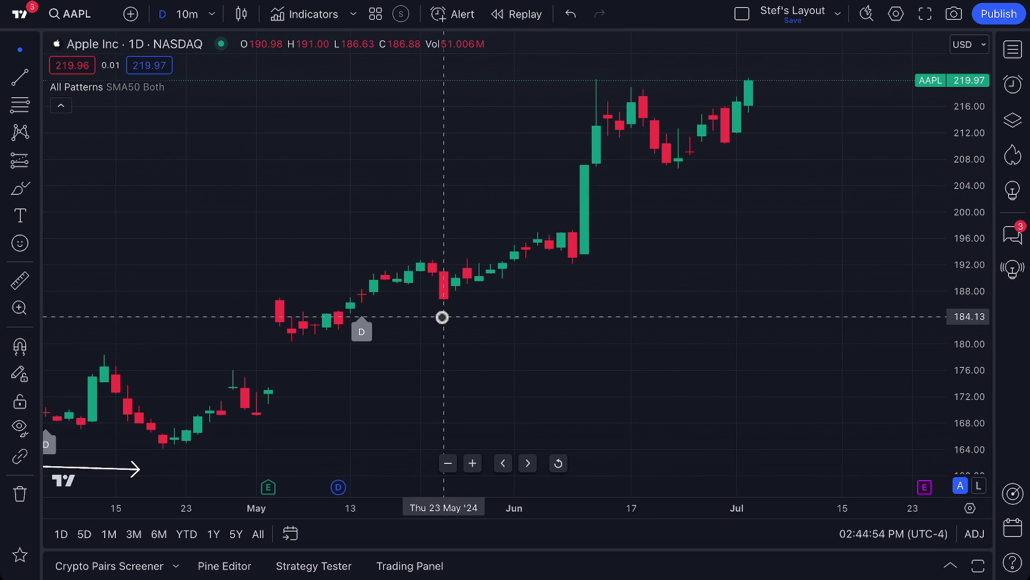
Step: Switch the chart symbol to EURUSD and widen the view to cover mid-March through July
{"action": "left_click", "coordinate": [79, 11]}
{"action": "type", "text": "EUR"}
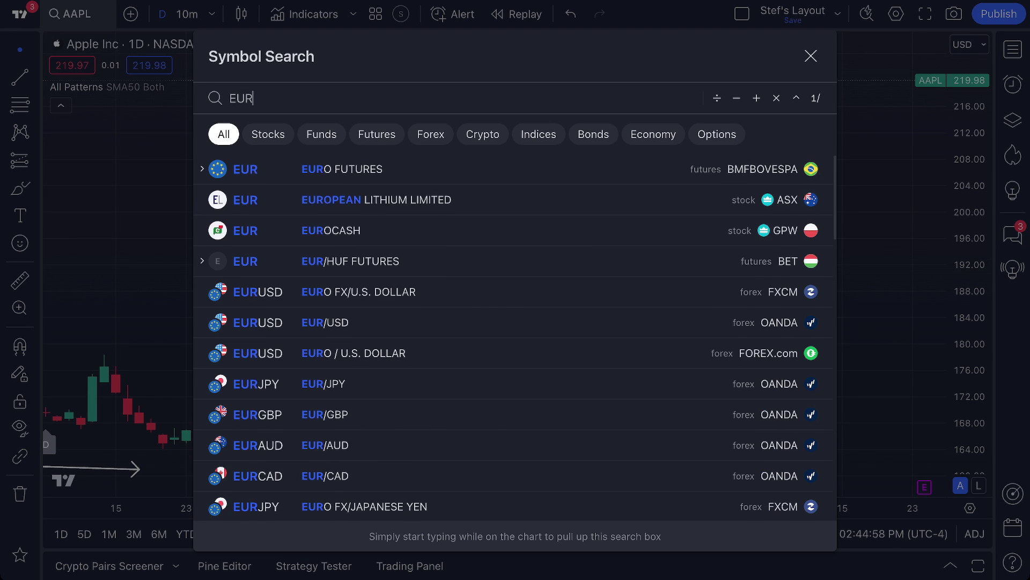
{"action": "type", "text": "USD"}
{"action": "key", "text": "Return"}
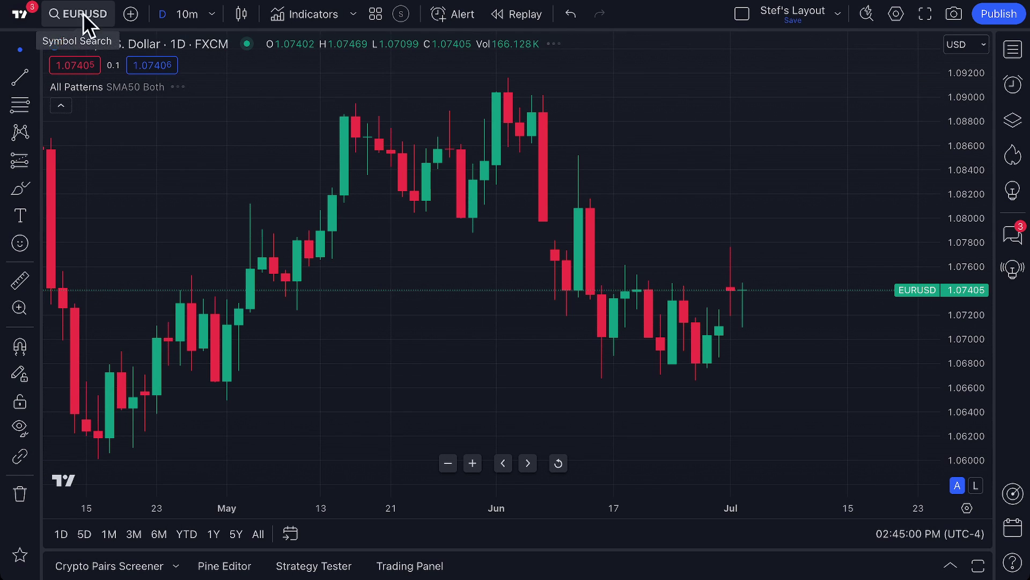
{"action": "scroll", "coordinate": [529, 366], "scroll_direction": "down", "scroll_amount": 4}
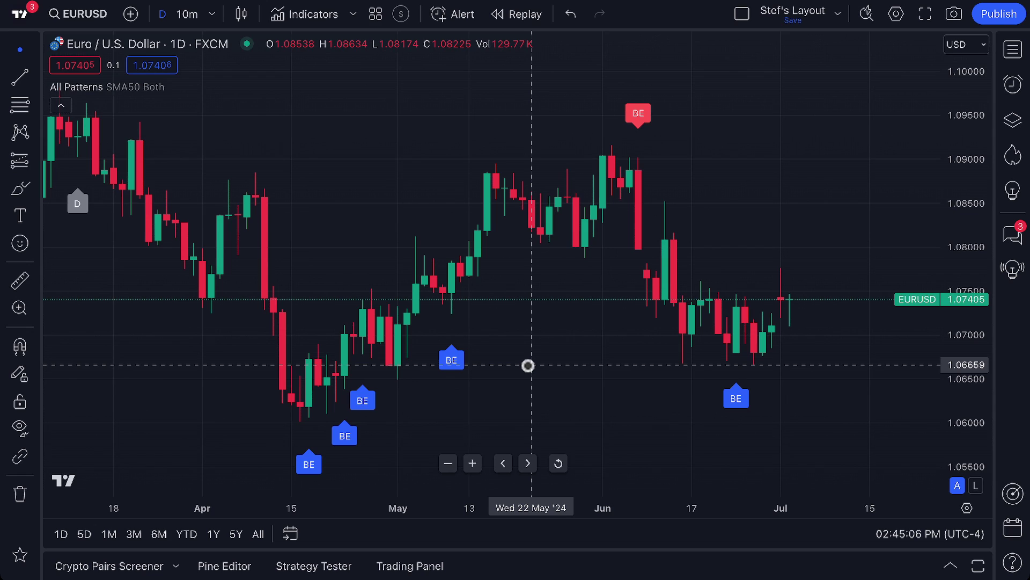
Step: Review the candlestick patterns offered in the indicator library, from Abandoned Baby to Spinning Top, without adding any
{"action": "key", "text": "/"}
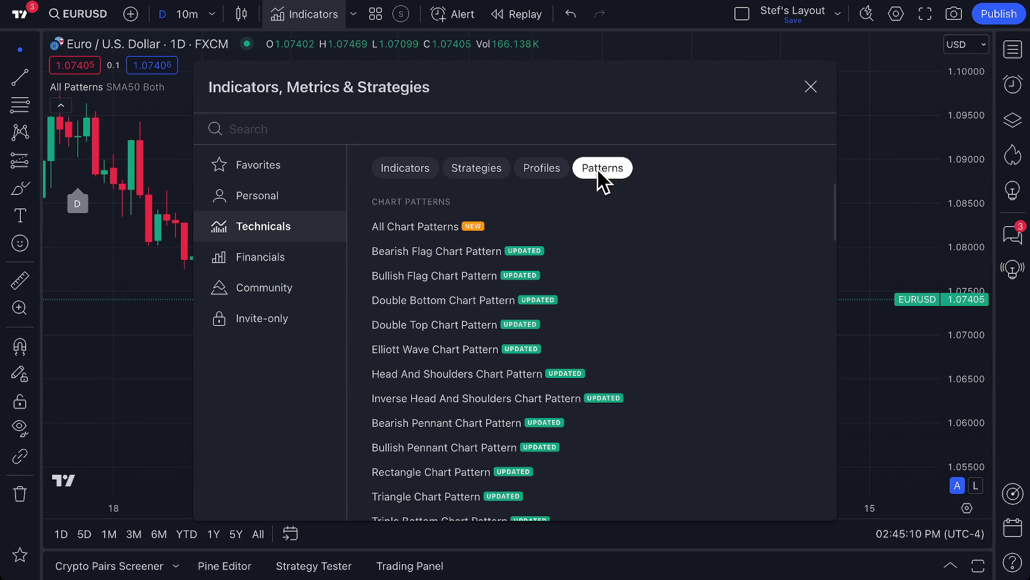
{"action": "scroll", "coordinate": [440, 361], "scroll_direction": "down", "scroll_amount": 10}
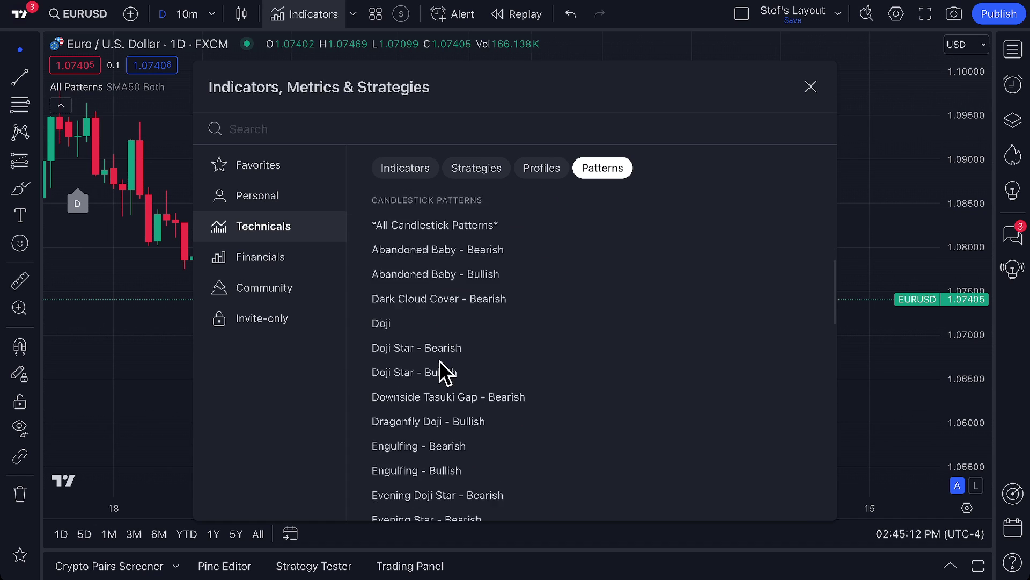
{"action": "scroll", "coordinate": [440, 361], "scroll_direction": "up", "scroll_amount": 6}
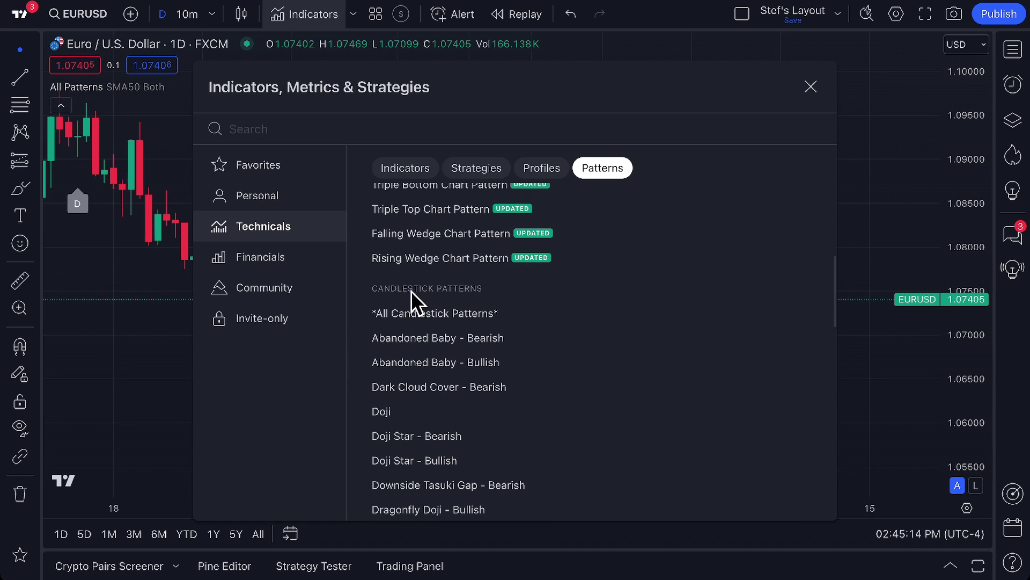
{"action": "scroll", "coordinate": [456, 376], "scroll_direction": "down", "scroll_amount": 1}
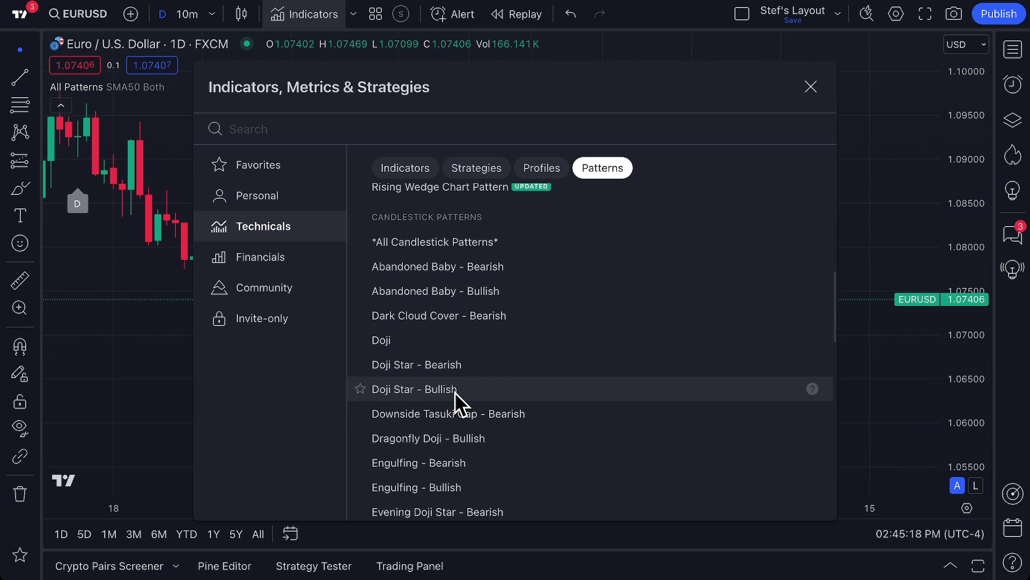
{"action": "scroll", "coordinate": [455, 392], "scroll_direction": "down", "scroll_amount": 2}
{"action": "scroll", "coordinate": [455, 392], "scroll_direction": "up", "scroll_amount": 3}
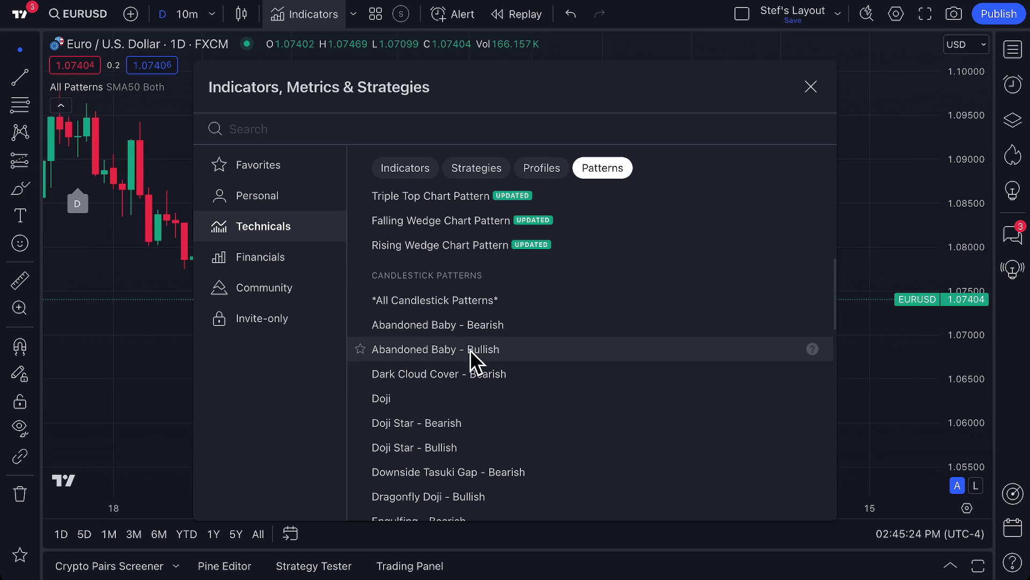
{"action": "scroll", "coordinate": [476, 454], "scroll_direction": "down", "scroll_amount": 5}
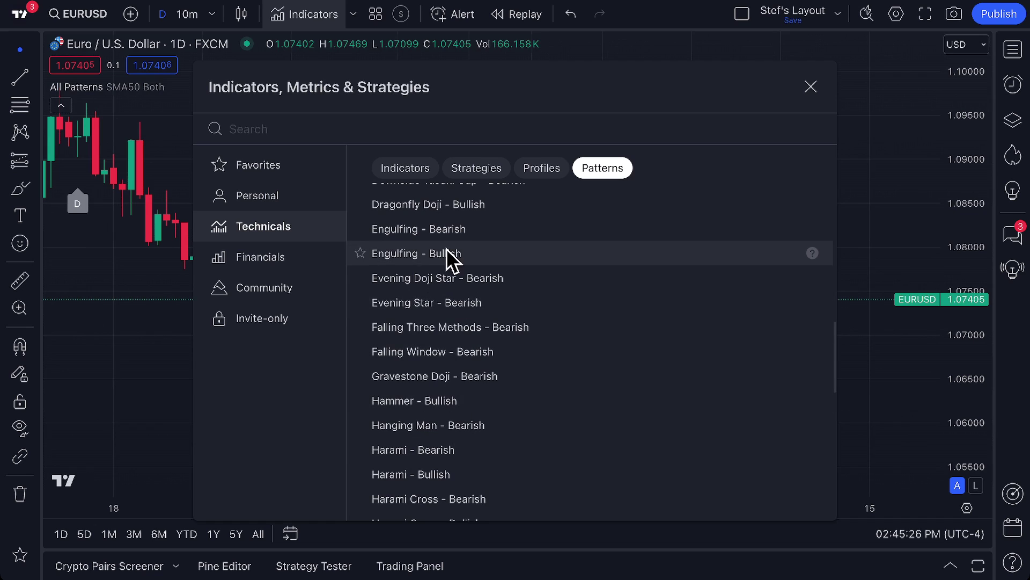
{"action": "scroll", "coordinate": [453, 472], "scroll_direction": "down", "scroll_amount": 2}
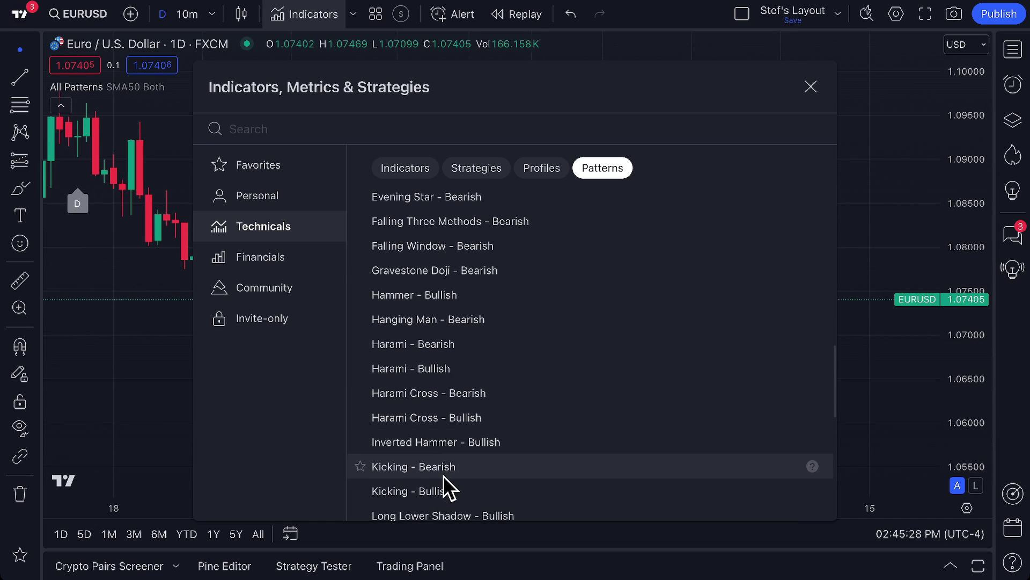
{"action": "scroll", "coordinate": [445, 472], "scroll_direction": "down", "scroll_amount": 2}
{"action": "scroll", "coordinate": [447, 491], "scroll_direction": "down", "scroll_amount": 3}
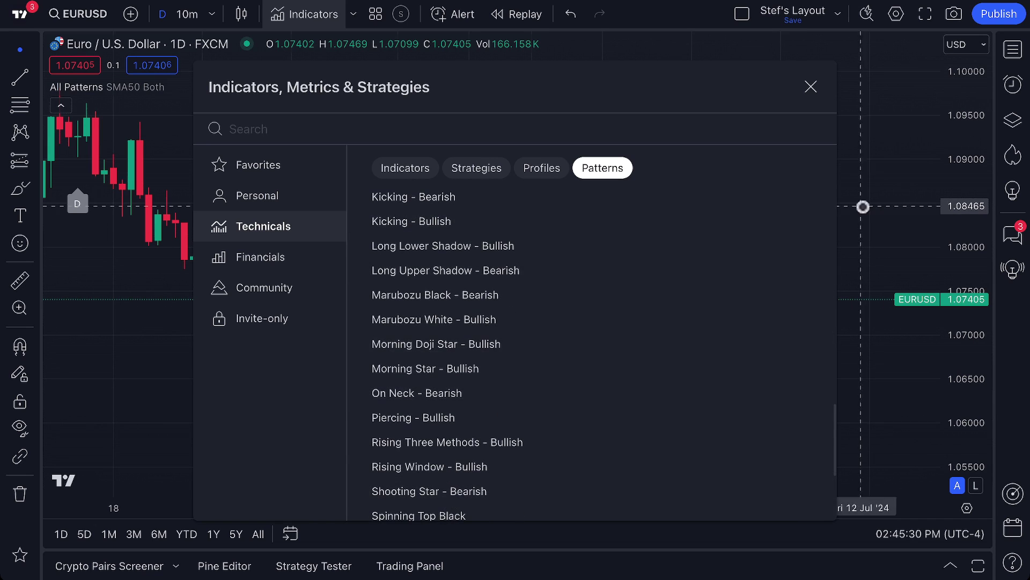
{"action": "left_click", "coordinate": [811, 87]}
Step: Read the pattern descriptions of the May and June Engulfing labels and the 12 March Doji label on EURUSD
{"action": "mouse_move", "coordinate": [646, 128]}
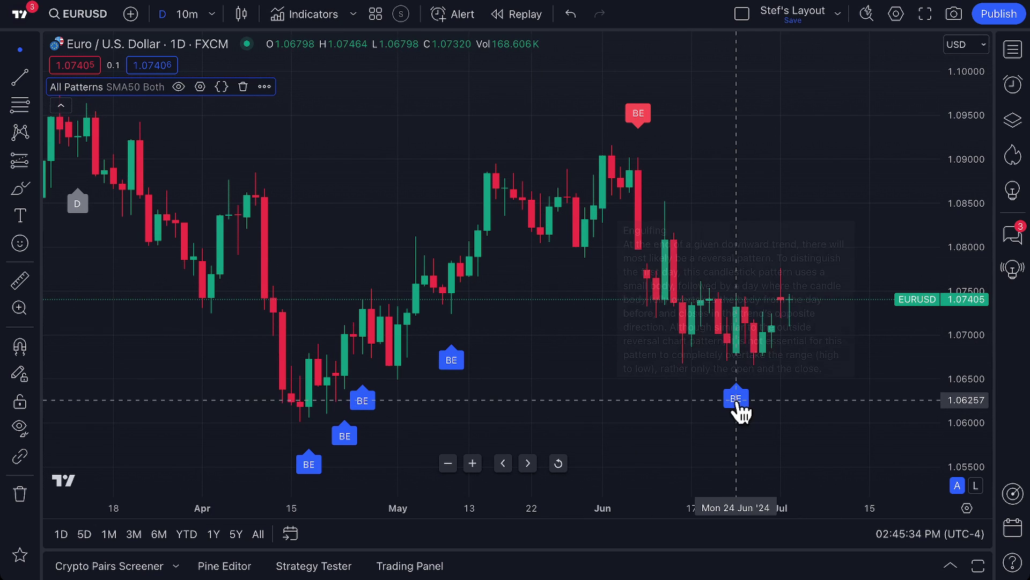
{"action": "mouse_move", "coordinate": [740, 410]}
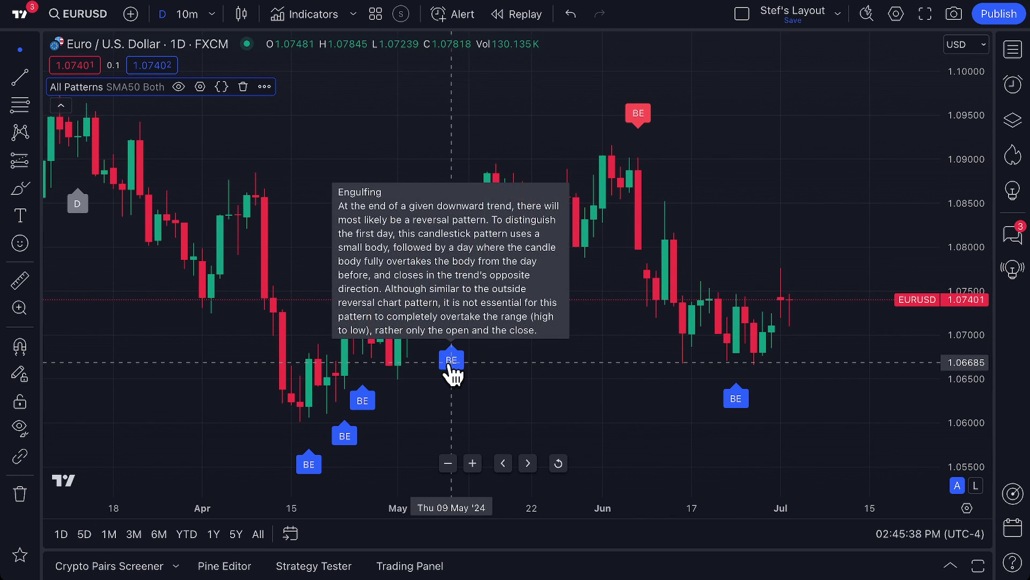
{"action": "mouse_move", "coordinate": [80, 207]}
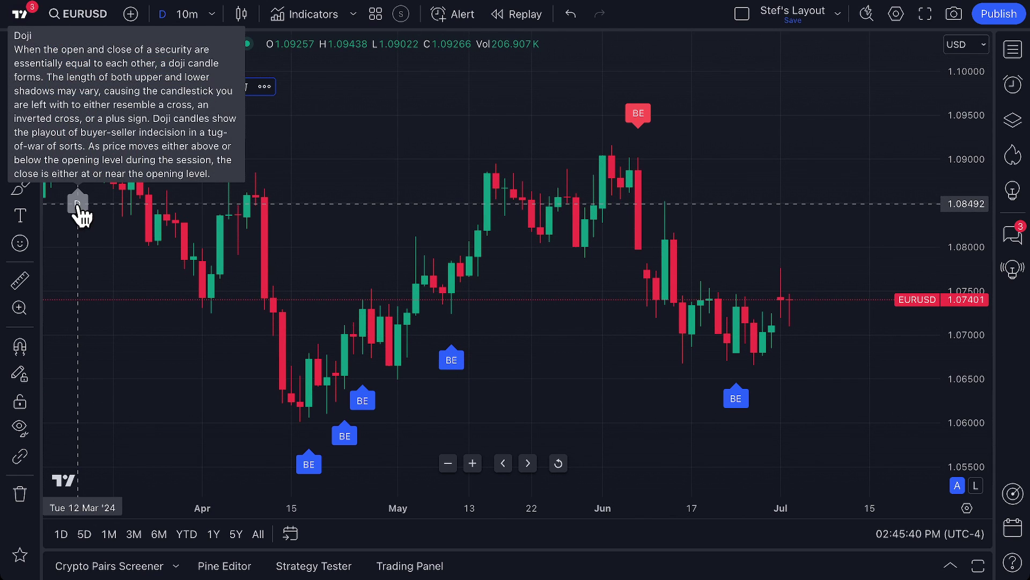
{"action": "scroll", "coordinate": [180, 326], "scroll_direction": "down", "scroll_amount": 5}
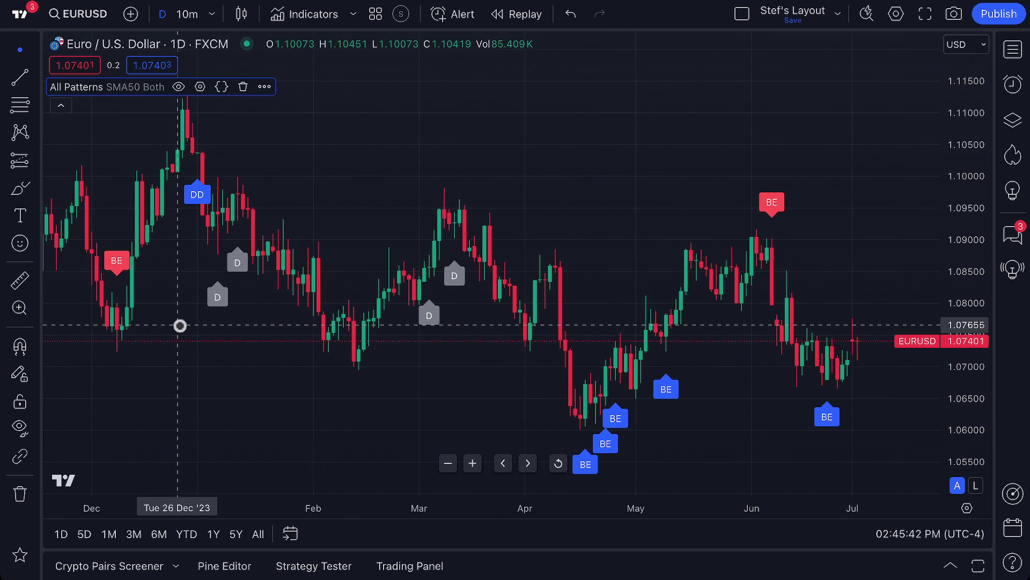
{"action": "scroll", "coordinate": [338, 375], "scroll_direction": "up", "scroll_amount": 2}
{"action": "mouse_move", "coordinate": [411, 282]}
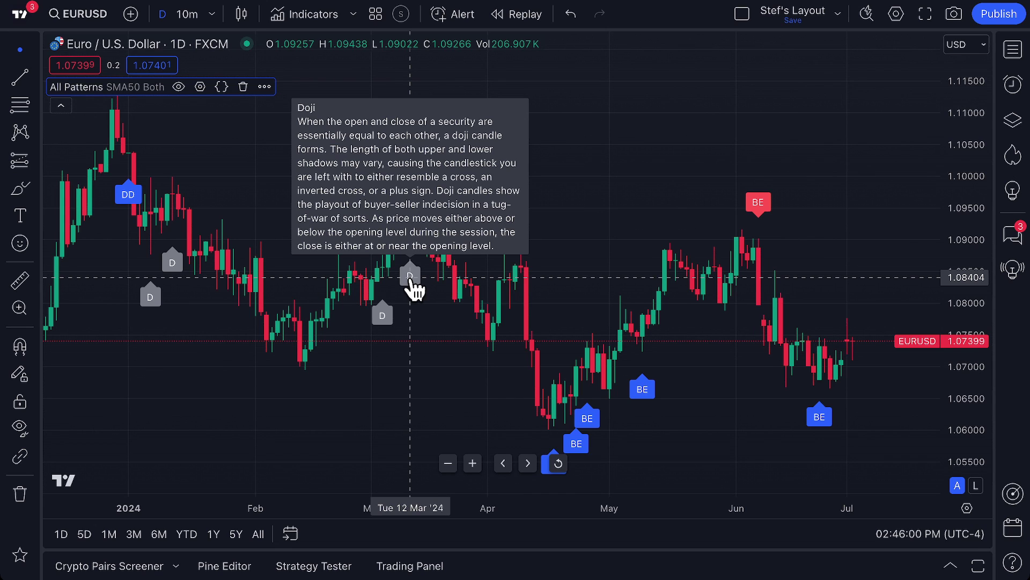
Step: Examine the candles around the March Doji labels up close, and read the 24 June and 7 June Engulfing descriptions
{"action": "scroll", "coordinate": [437, 340], "scroll_direction": "up", "scroll_amount": 6}
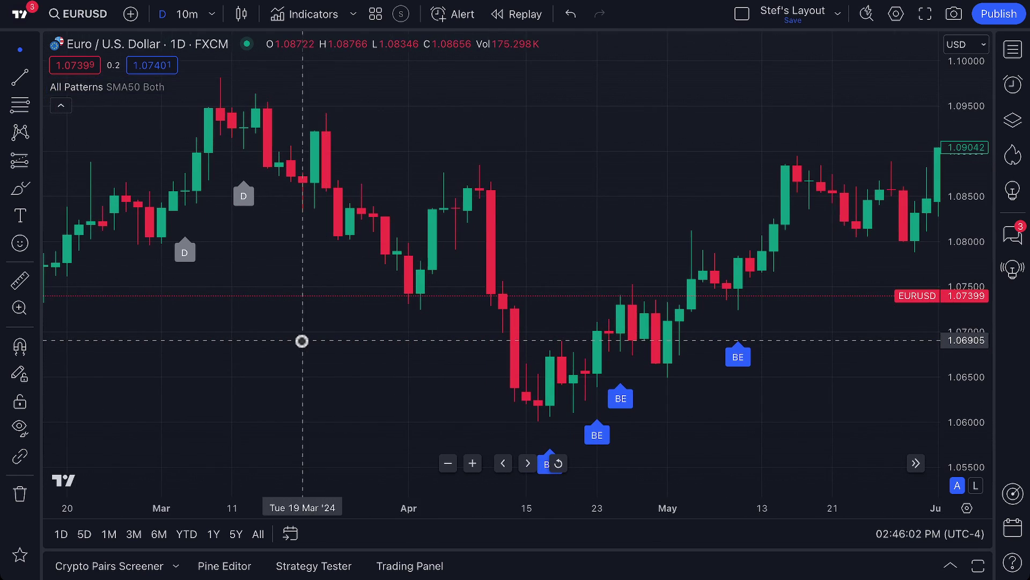
{"action": "left_click_drag", "start_coordinate": [301, 341], "coordinate": [743, 366]}
{"action": "scroll", "coordinate": [743, 365], "scroll_direction": "up", "scroll_amount": 2}
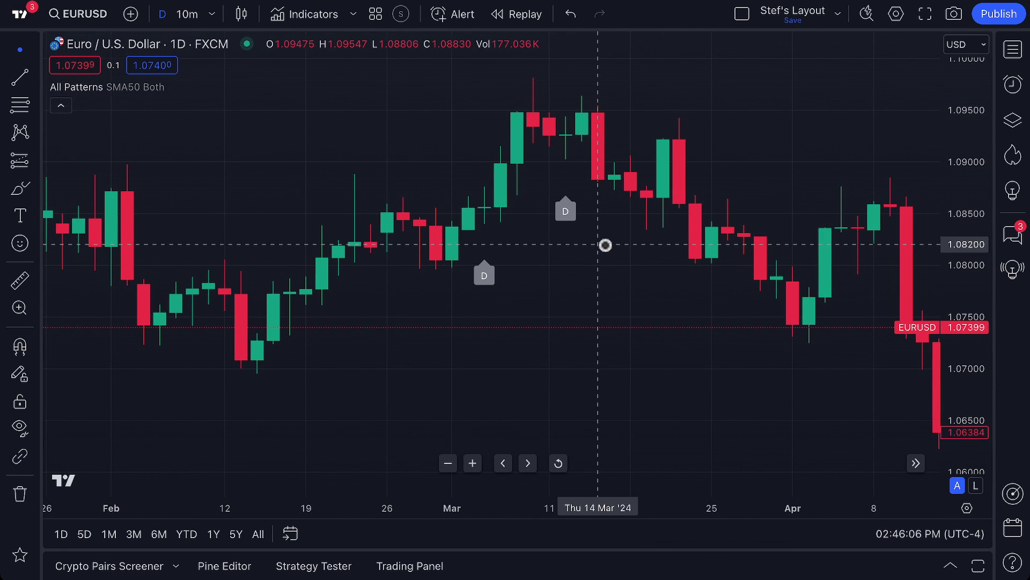
{"action": "scroll", "coordinate": [605, 245], "scroll_direction": "down", "scroll_amount": 3}
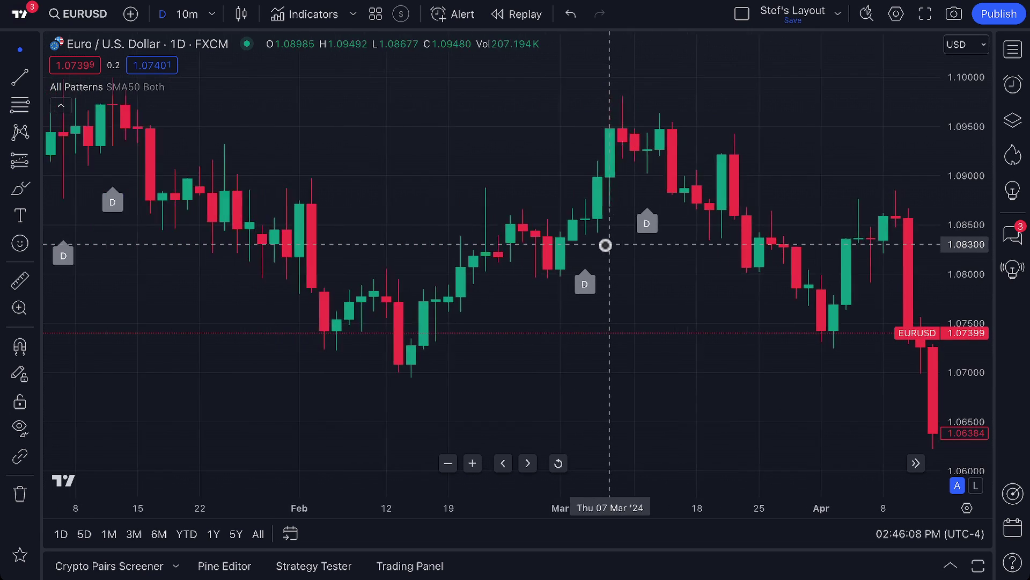
{"action": "left_click_drag", "start_coordinate": [734, 375], "coordinate": [210, 403]}
{"action": "left_click_drag", "start_coordinate": [704, 411], "coordinate": [481, 408]}
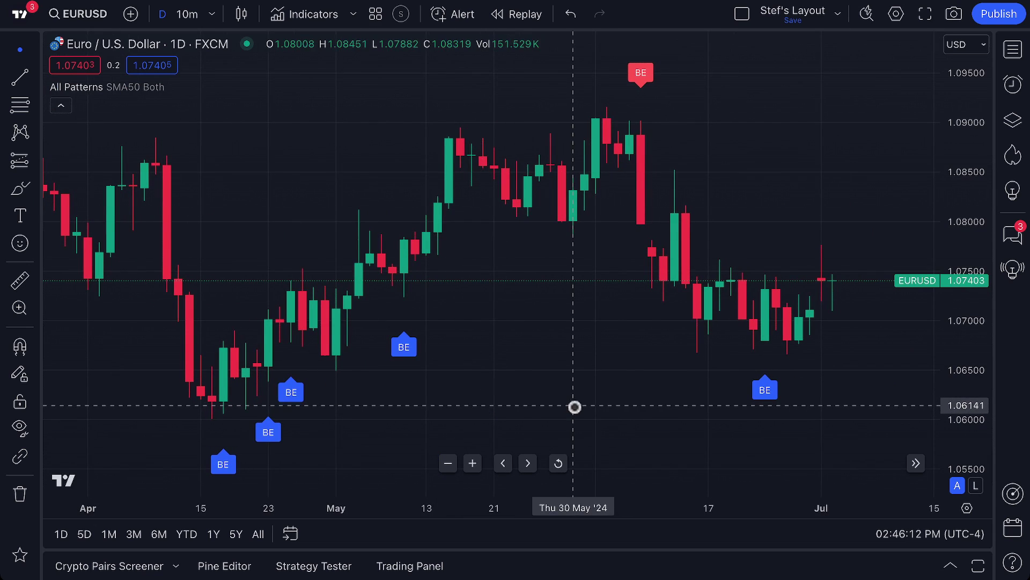
{"action": "left_click_drag", "start_coordinate": [573, 407], "coordinate": [466, 407]}
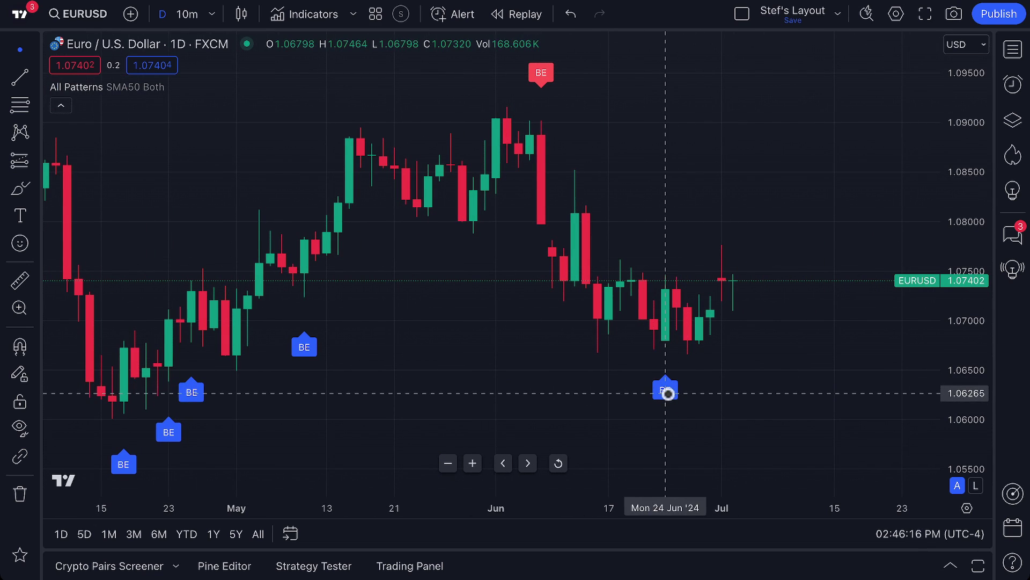
{"action": "mouse_move", "coordinate": [667, 393]}
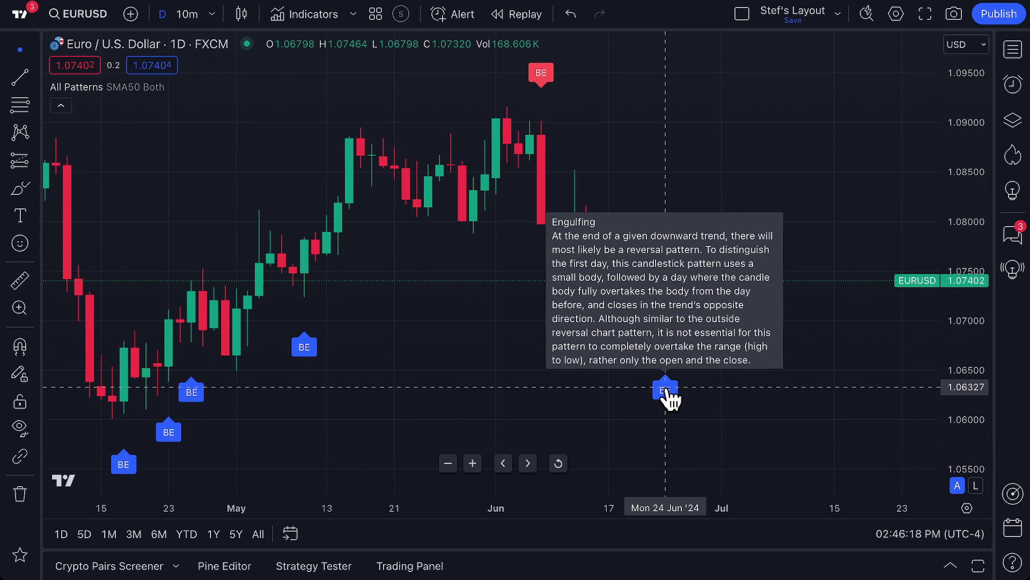
{"action": "mouse_move", "coordinate": [542, 77]}
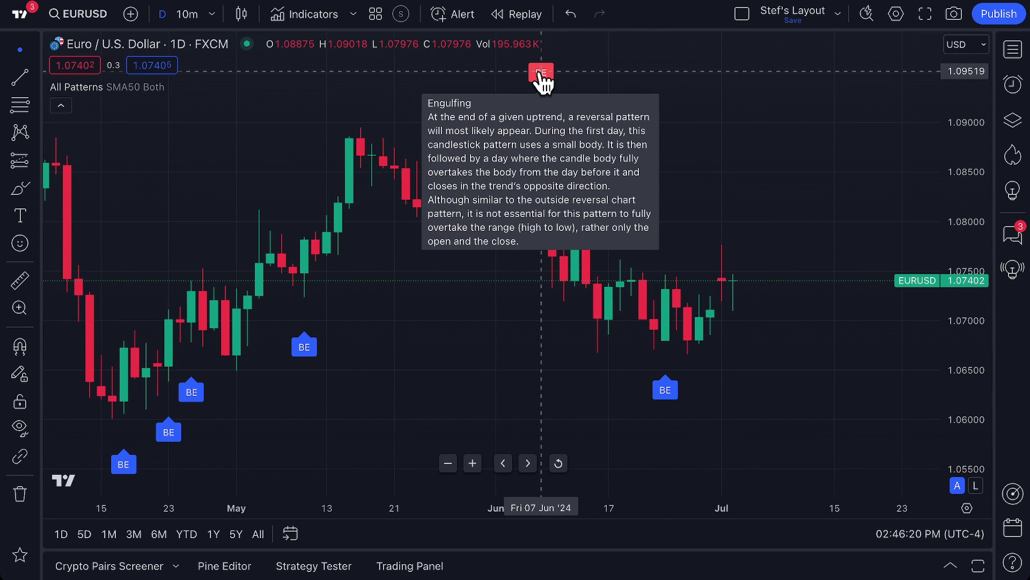
Step: Review the candlestick patterns offered in the indicator library, from All Candlestick Patterns down to Tweezer Top
{"action": "left_click", "coordinate": [293, 16]}
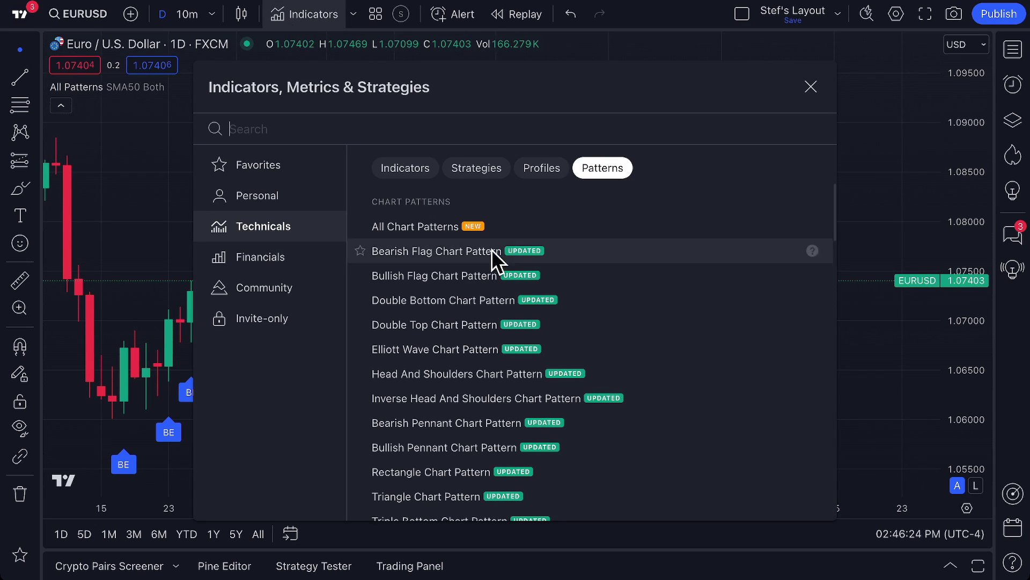
{"action": "scroll", "coordinate": [599, 455], "scroll_direction": "down", "scroll_amount": 10}
{"action": "scroll", "coordinate": [575, 395], "scroll_direction": "up", "scroll_amount": 4}
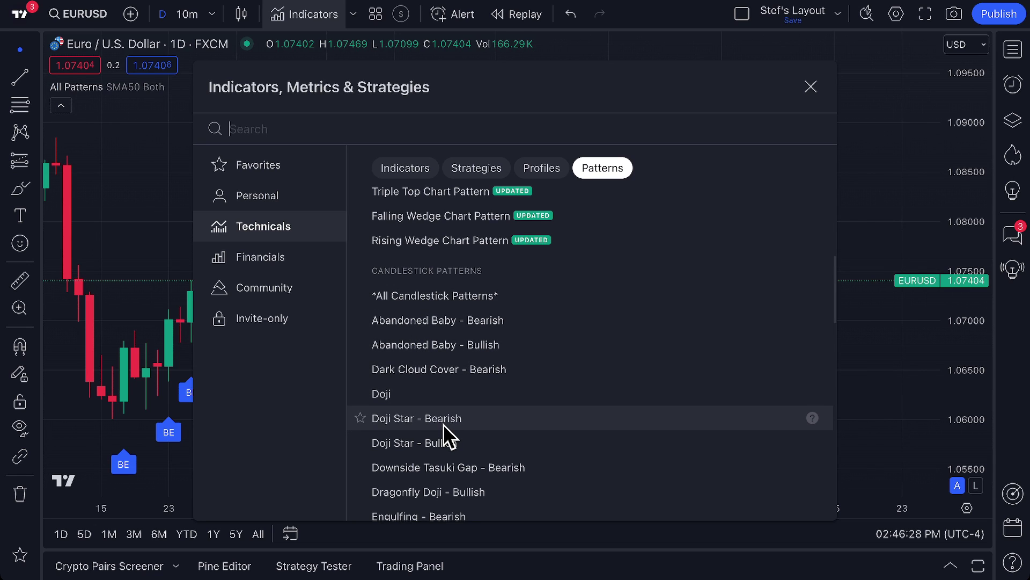
{"action": "scroll", "coordinate": [444, 353], "scroll_direction": "down", "scroll_amount": 4}
{"action": "scroll", "coordinate": [444, 354], "scroll_direction": "down", "scroll_amount": 8}
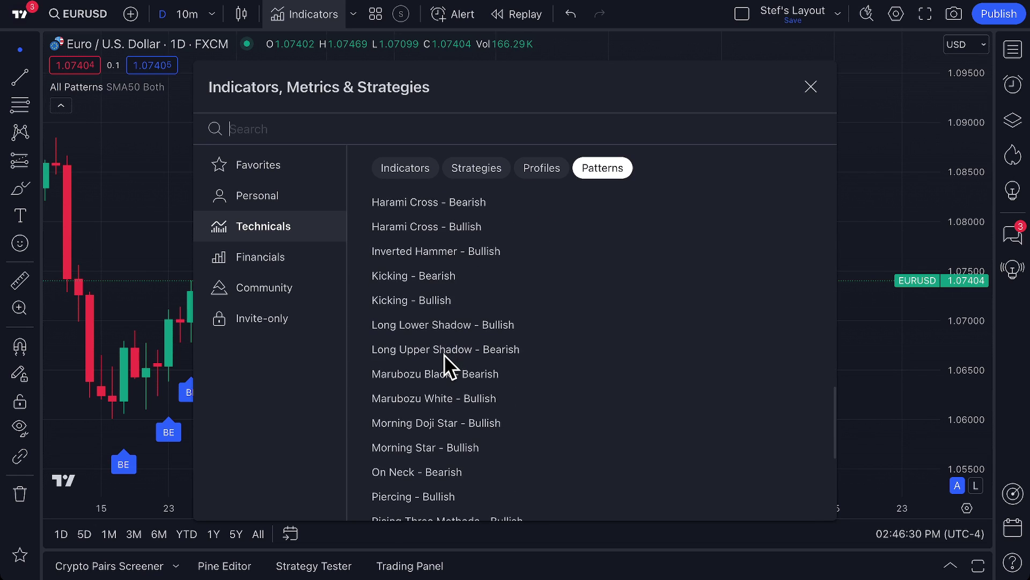
{"action": "scroll", "coordinate": [491, 376], "scroll_direction": "down", "scroll_amount": 2}
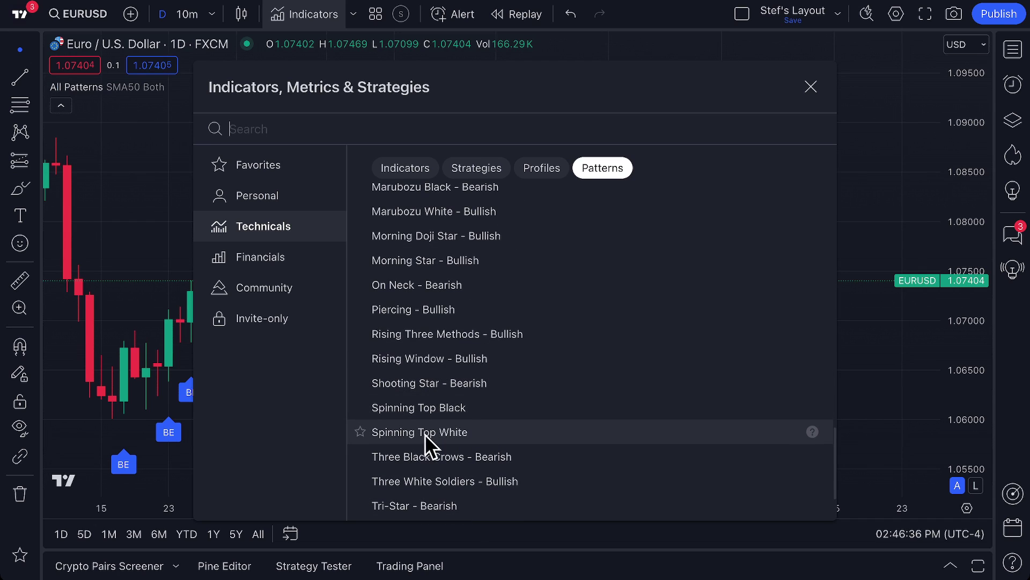
{"action": "scroll", "coordinate": [437, 433], "scroll_direction": "down", "scroll_amount": 1}
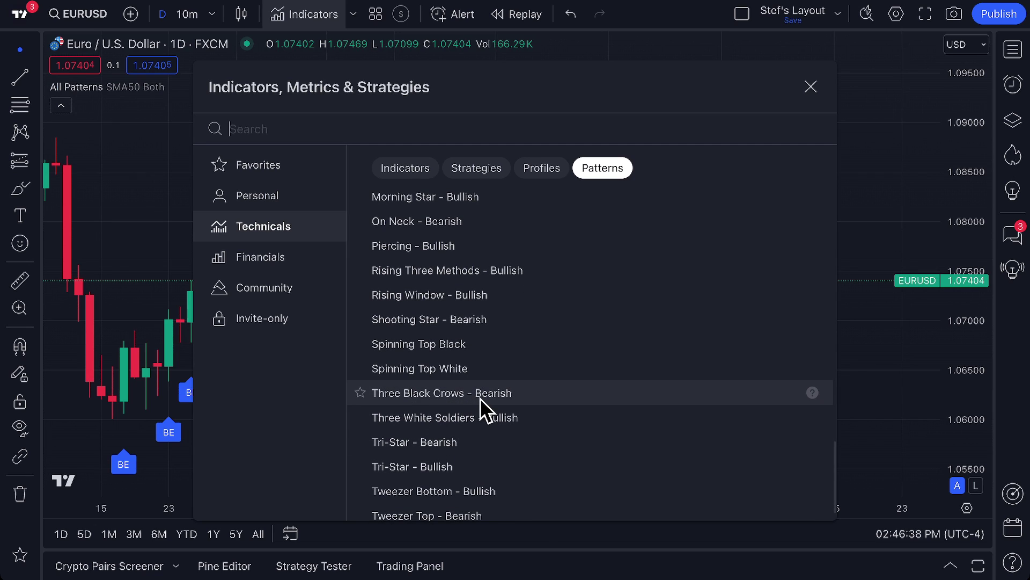
{"action": "scroll", "coordinate": [458, 479], "scroll_direction": "down", "scroll_amount": 1}
Step: Add the Doji candlestick pattern indicator to the EURUSD chart and read the description of the January Doji label
{"action": "scroll", "coordinate": [466, 443], "scroll_direction": "up", "scroll_amount": 5}
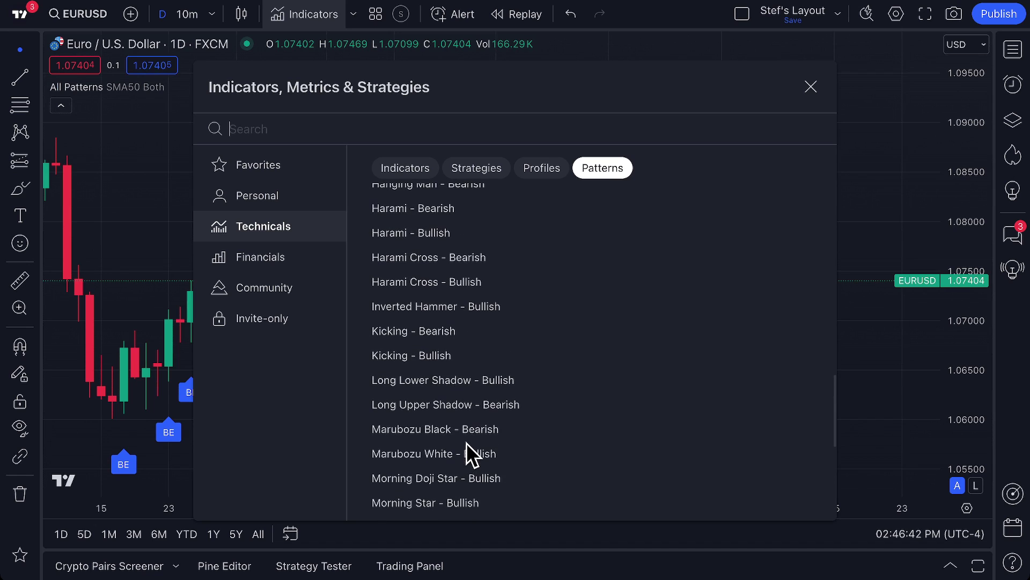
{"action": "scroll", "coordinate": [445, 349], "scroll_direction": "up", "scroll_amount": 3}
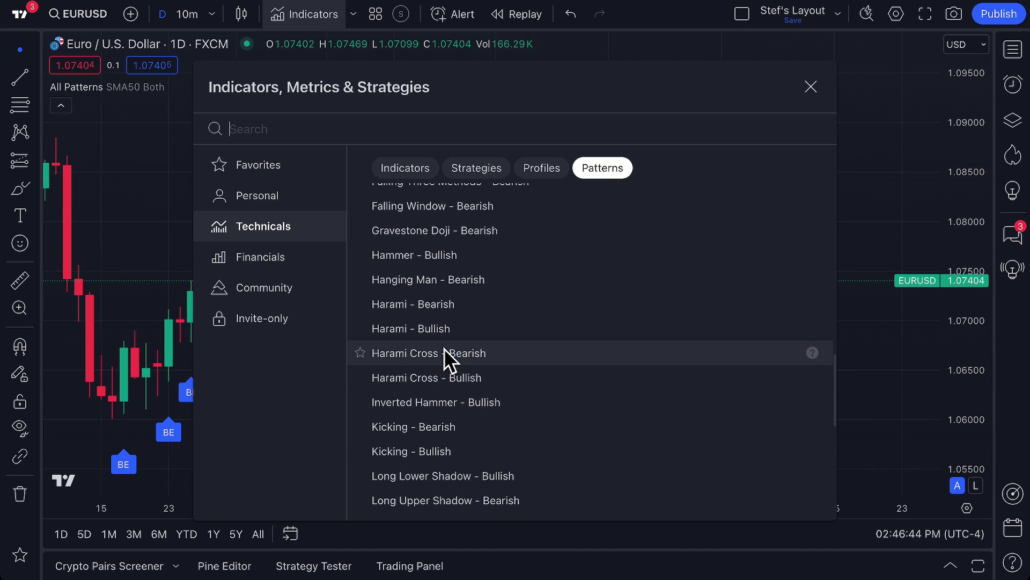
{"action": "scroll", "coordinate": [445, 350], "scroll_direction": "up", "scroll_amount": 4}
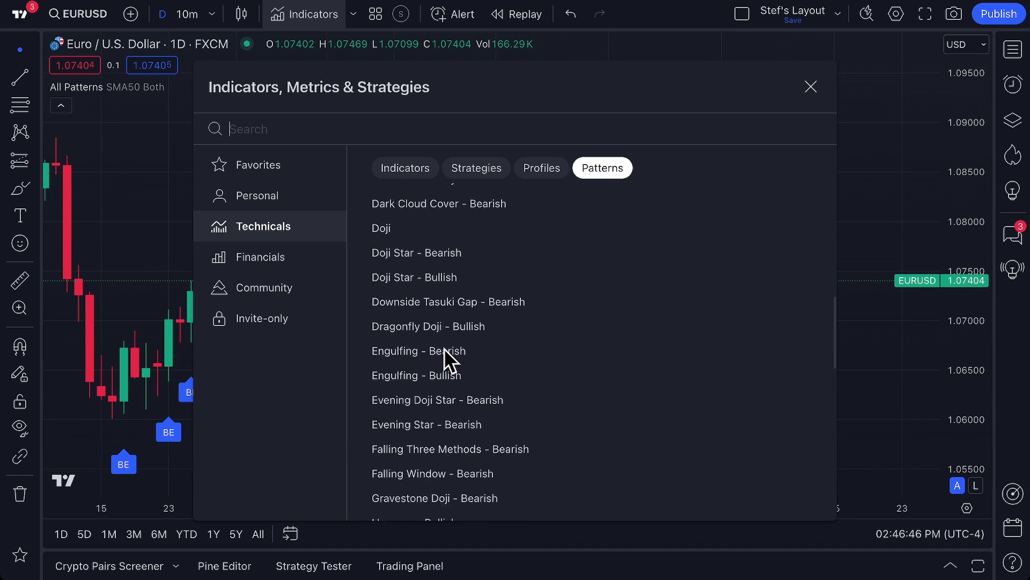
{"action": "left_click", "coordinate": [387, 263]}
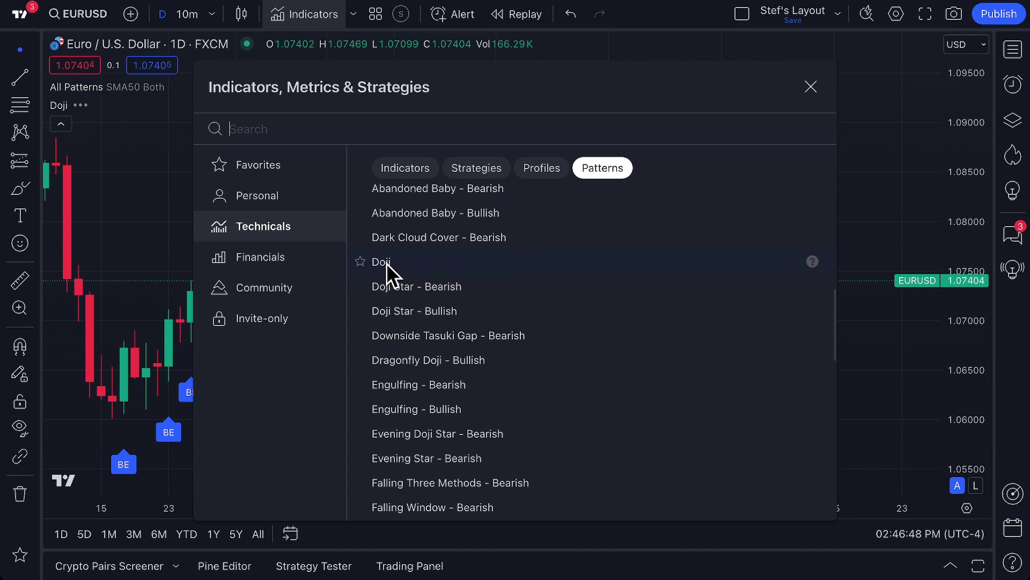
{"action": "left_click", "coordinate": [811, 87]}
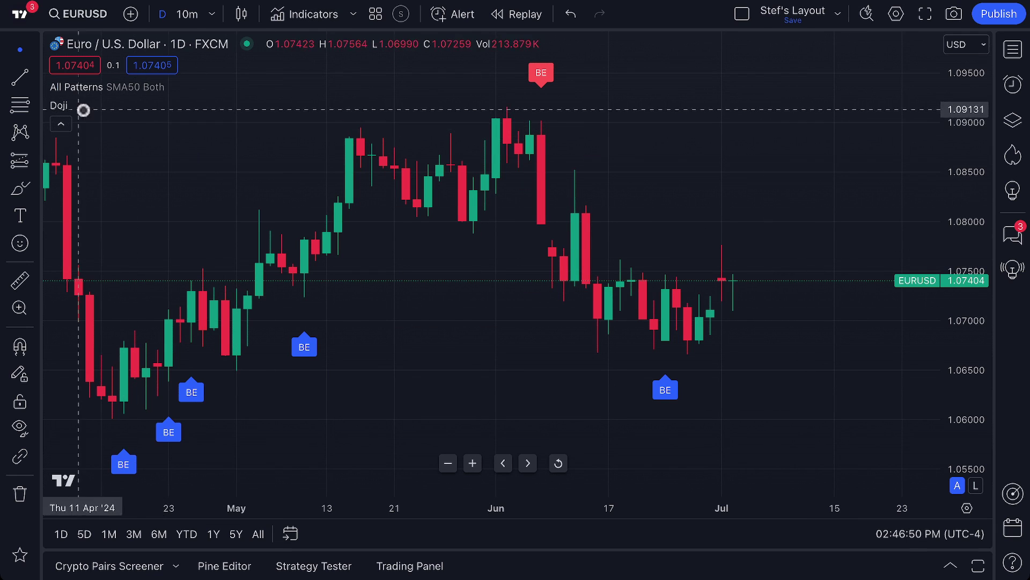
{"action": "scroll", "coordinate": [230, 226], "scroll_direction": "down", "scroll_amount": 5}
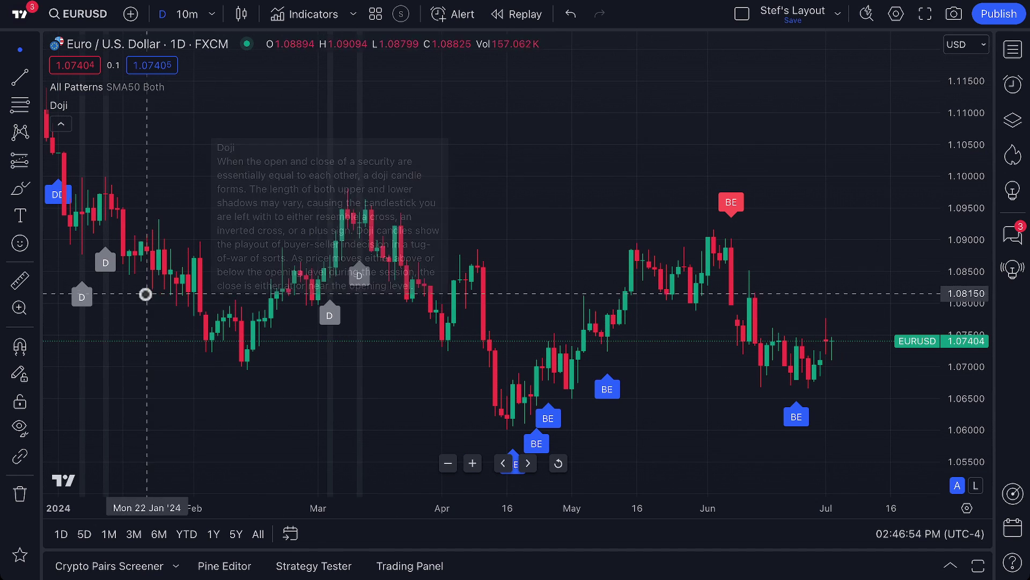
{"action": "mouse_move", "coordinate": [83, 302]}
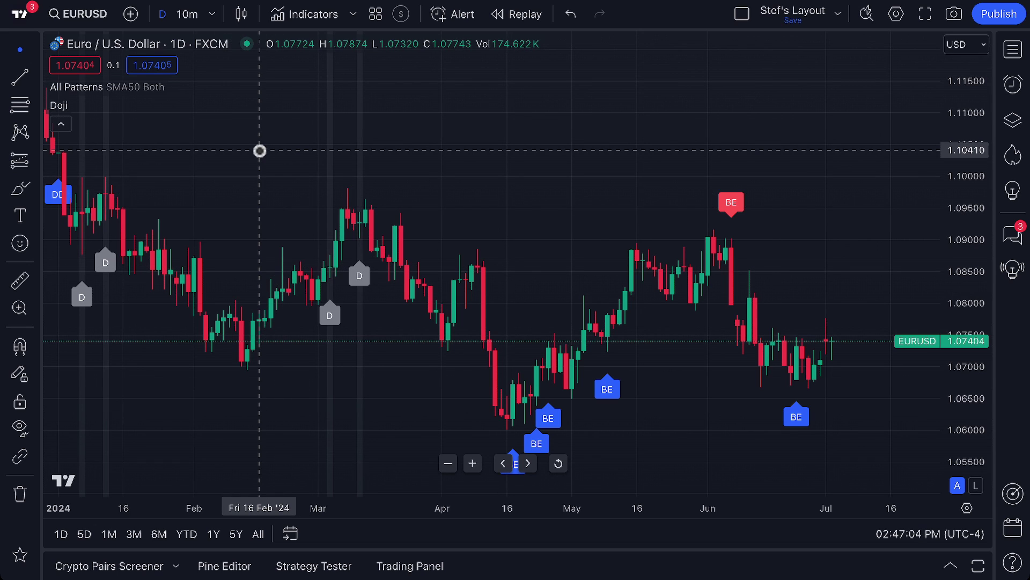
Step: Check that Candles is the chosen chart type and examine the June to early July daily candles up close
{"action": "left_click", "coordinate": [243, 14]}
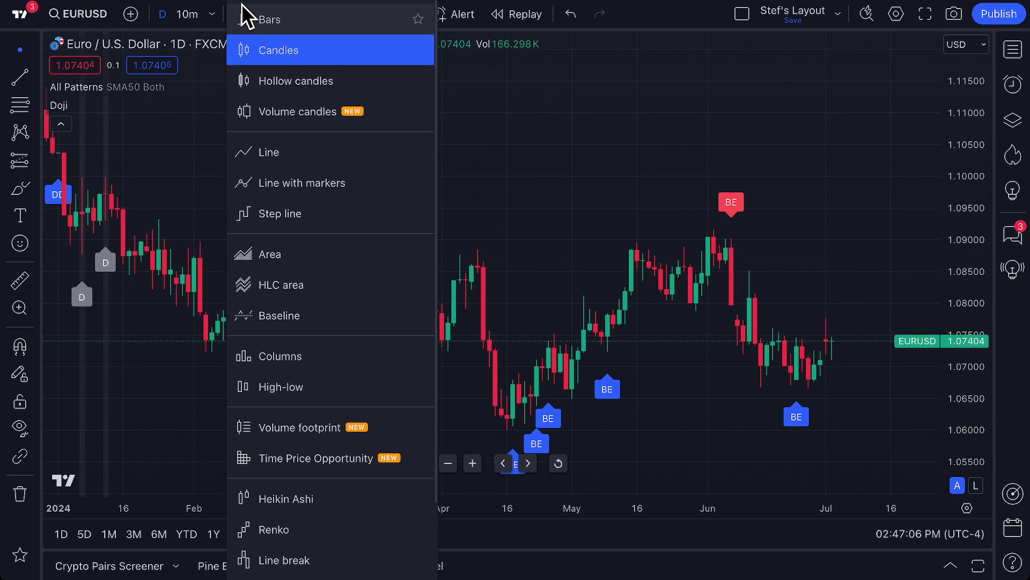
{"action": "left_click", "coordinate": [289, 52]}
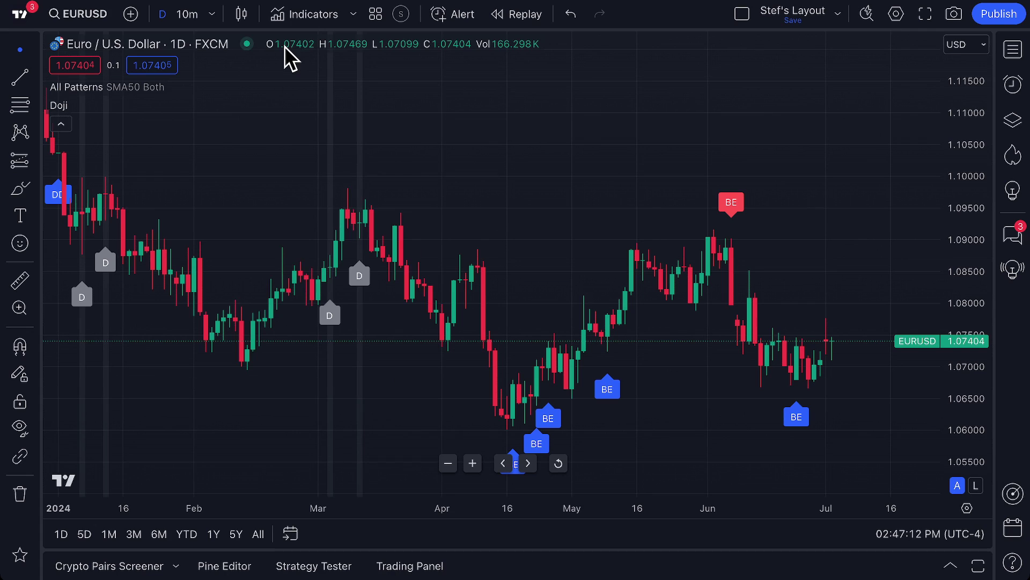
{"action": "scroll", "coordinate": [437, 249], "scroll_direction": "up", "scroll_amount": 5}
{"action": "left_click_drag", "start_coordinate": [842, 379], "coordinate": [315, 345]}
{"action": "scroll", "coordinate": [387, 354], "scroll_direction": "up", "scroll_amount": 3}
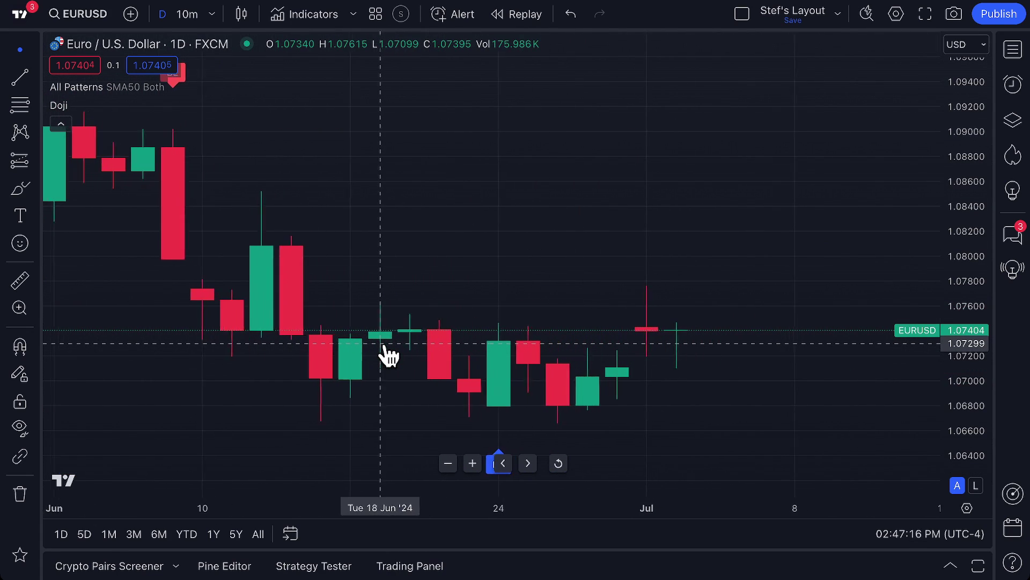
{"action": "scroll", "coordinate": [387, 354], "scroll_direction": "up", "scroll_amount": 1}
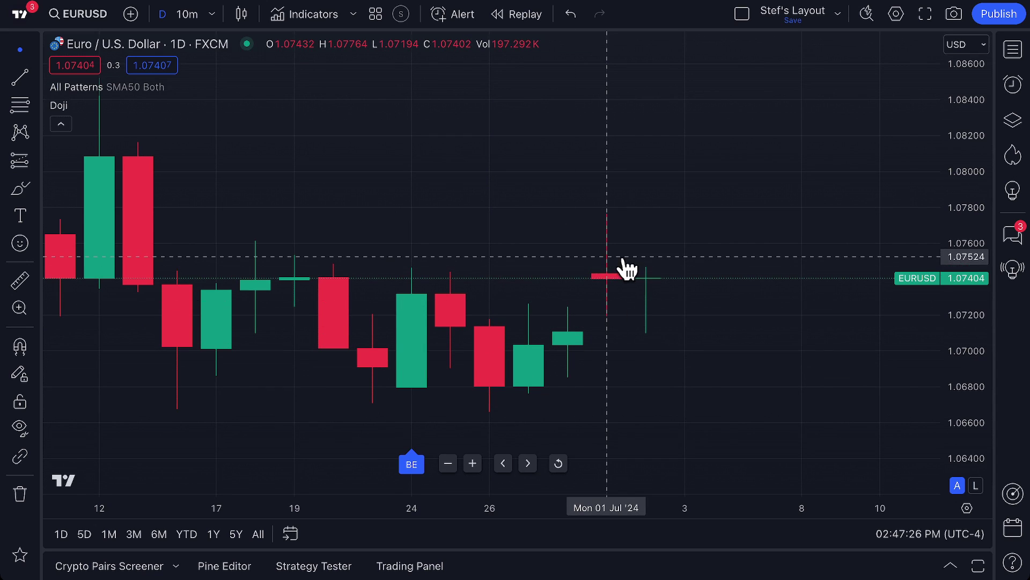
{"action": "scroll", "coordinate": [632, 305], "scroll_direction": "down", "scroll_amount": 3}
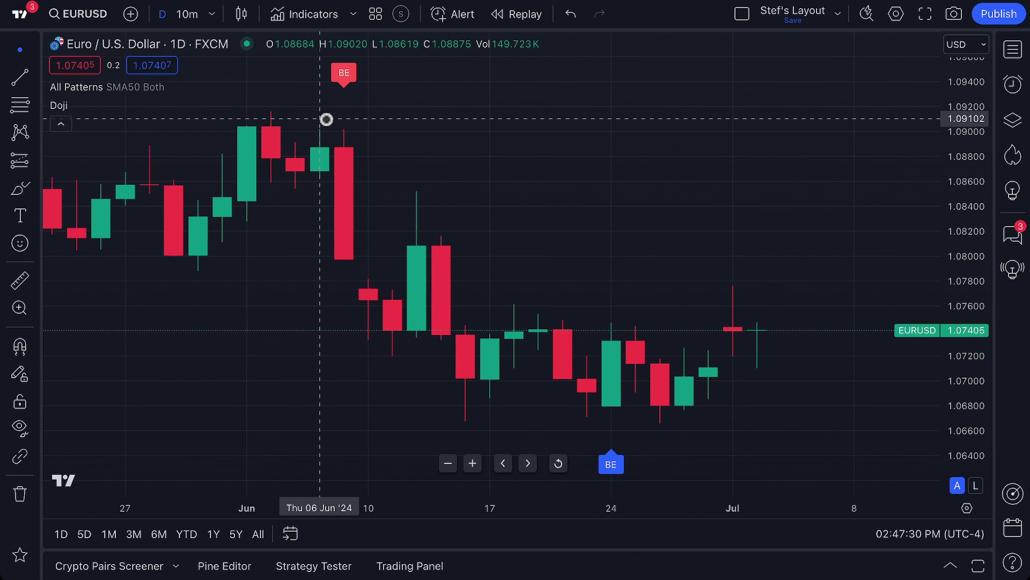
Step: Display the EURUSD chart as Volume candles and as Hollow candles to compare the two chart types
{"action": "left_click", "coordinate": [243, 15]}
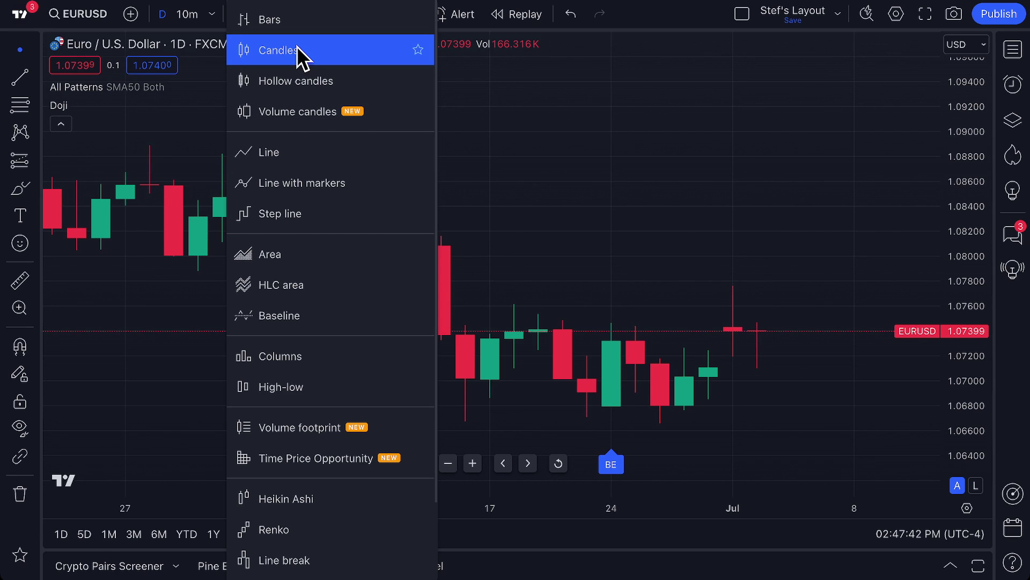
{"action": "left_click", "coordinate": [284, 111]}
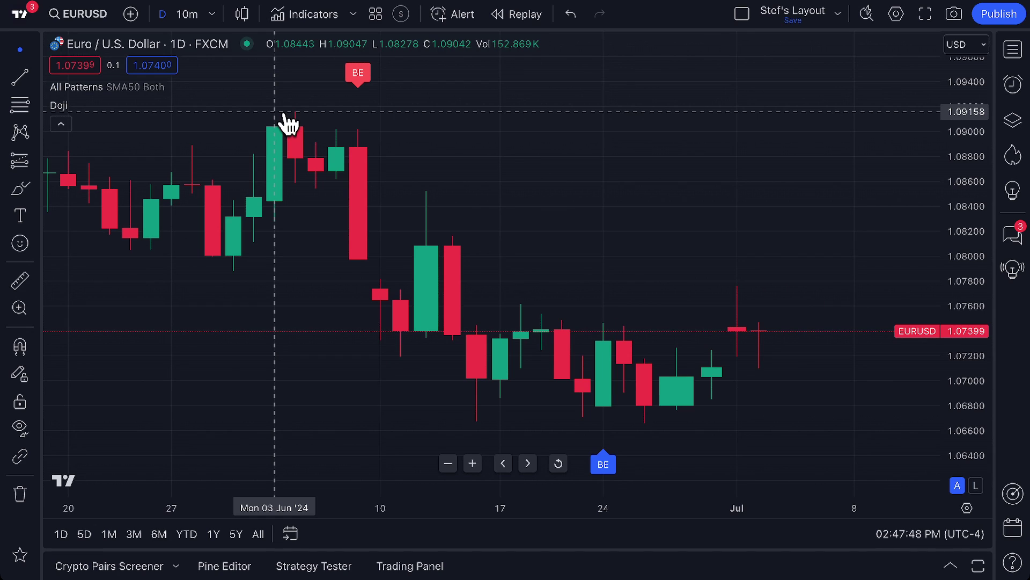
{"action": "left_click", "coordinate": [246, 20]}
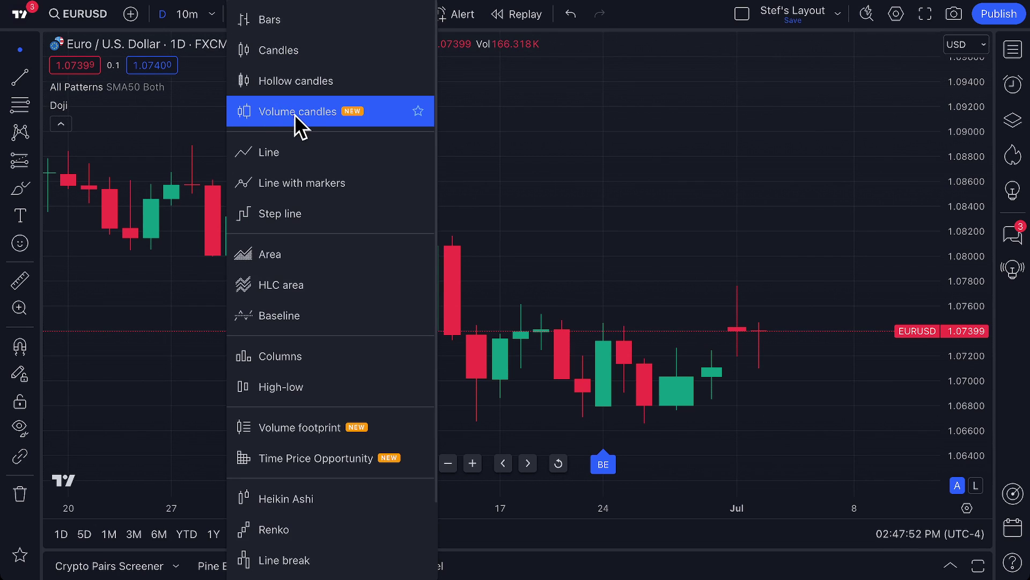
{"action": "left_click", "coordinate": [294, 82]}
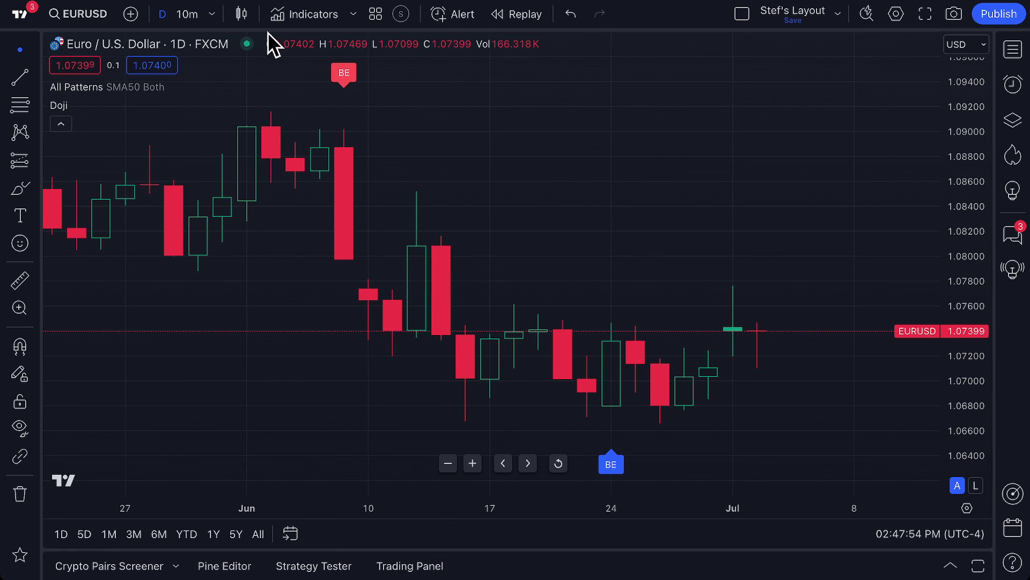
Step: Display the EURUSD chart as Bars for comparison and set the chart type back to Candles
{"action": "left_click", "coordinate": [246, 16]}
{"action": "left_click", "coordinate": [269, 25]}
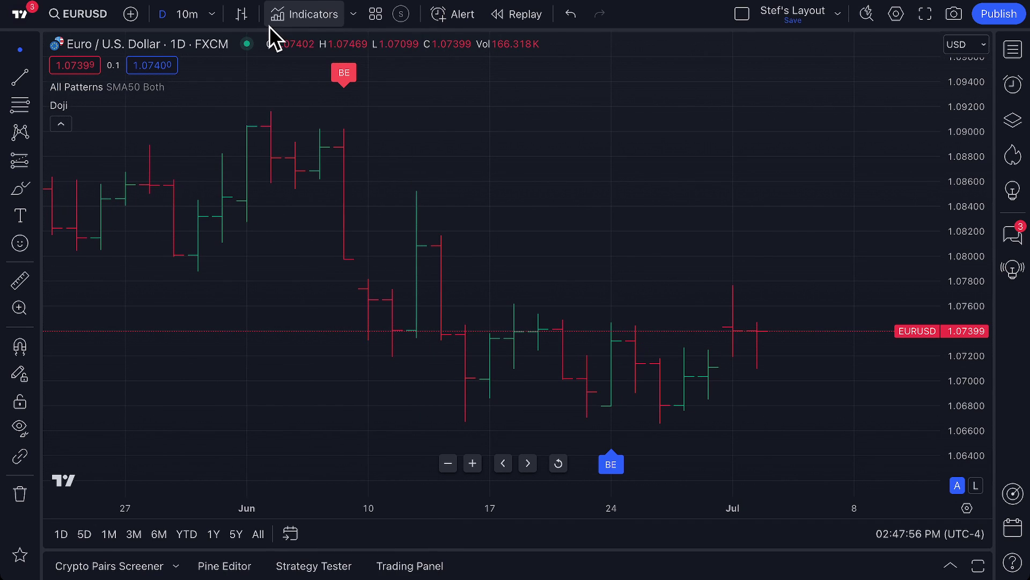
{"action": "left_click", "coordinate": [239, 15]}
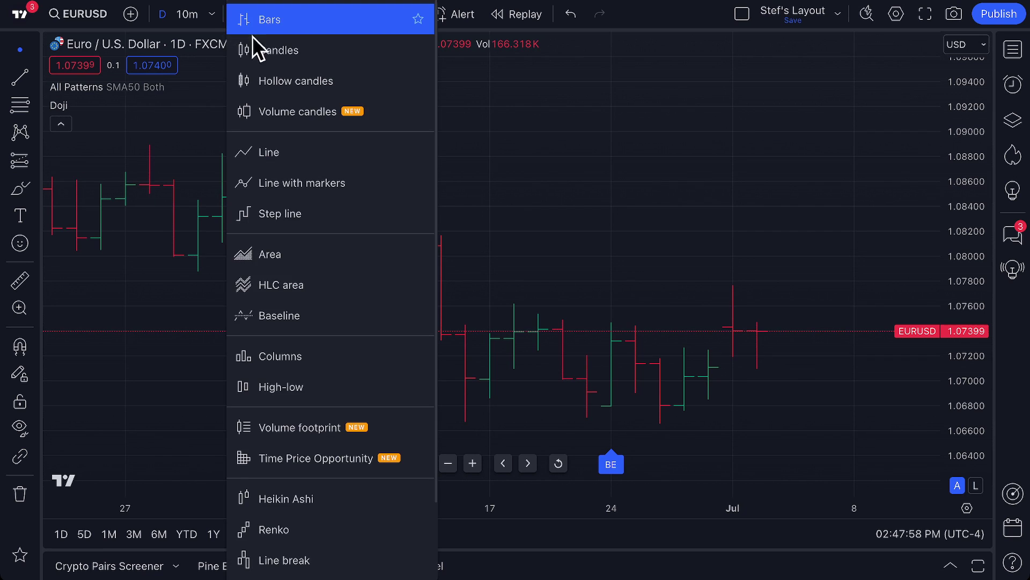
{"action": "left_click", "coordinate": [269, 52]}
{"action": "scroll", "coordinate": [450, 388], "scroll_direction": "up", "scroll_amount": 3}
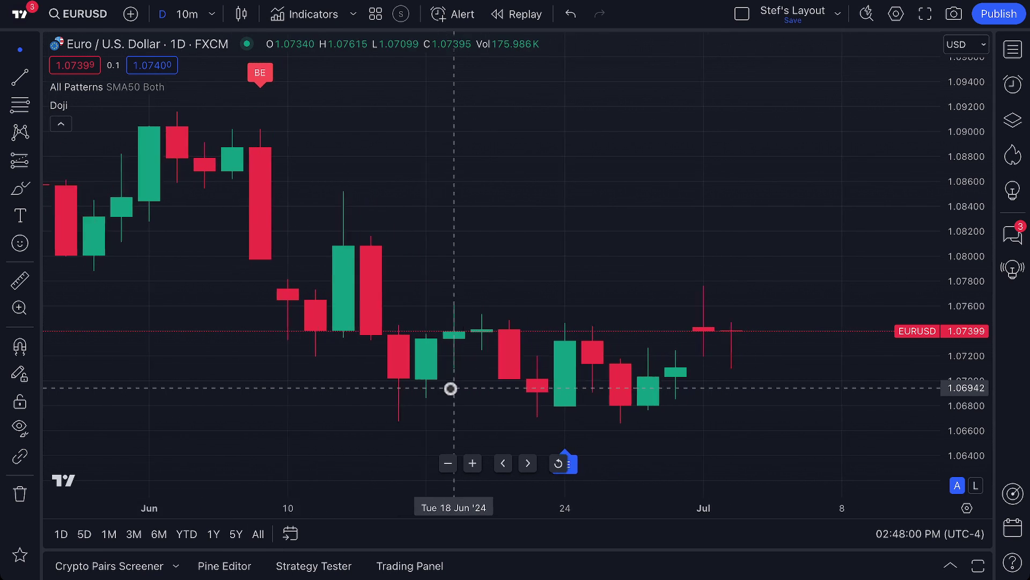
{"action": "left_click_drag", "start_coordinate": [515, 230], "coordinate": [628, 250]}
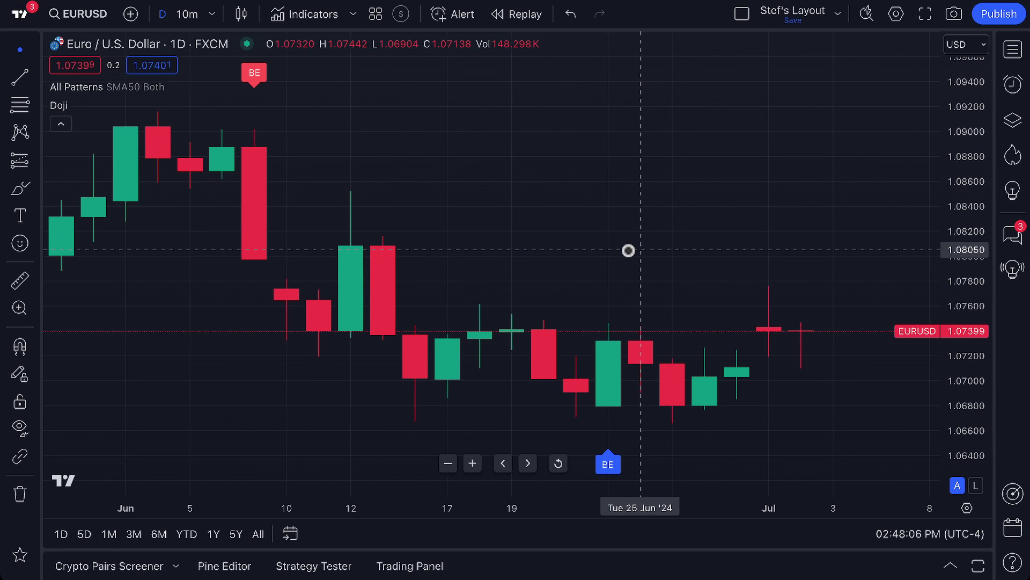
{"action": "scroll", "coordinate": [711, 292], "scroll_direction": "up", "scroll_amount": 2}
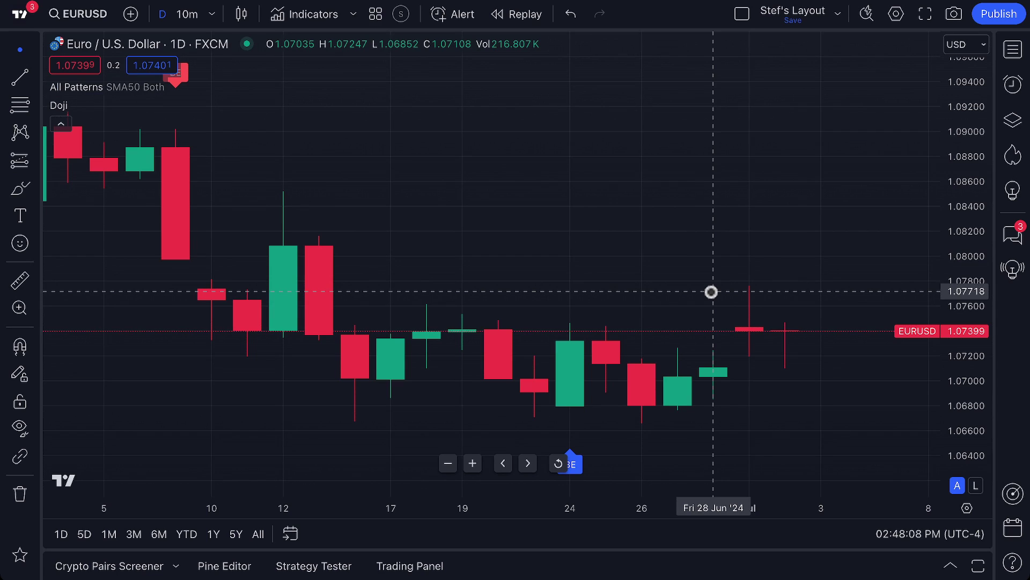